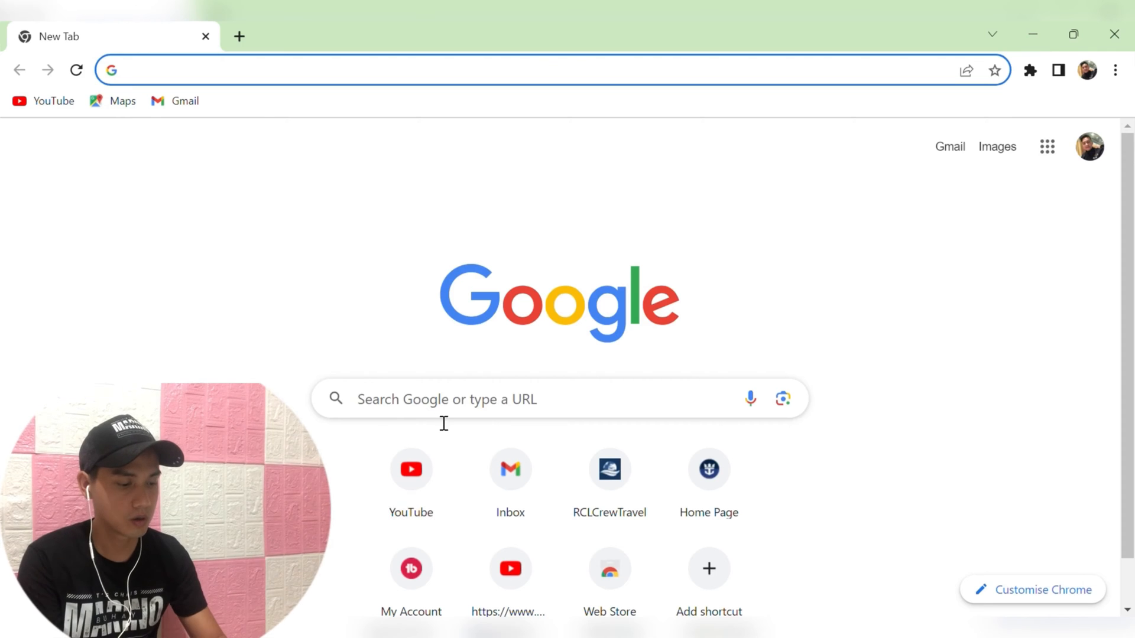
Search Google for 'passport' and open the passport.gov.ph appointment site.
{"action": "left_click", "coordinate": [301, 80]}
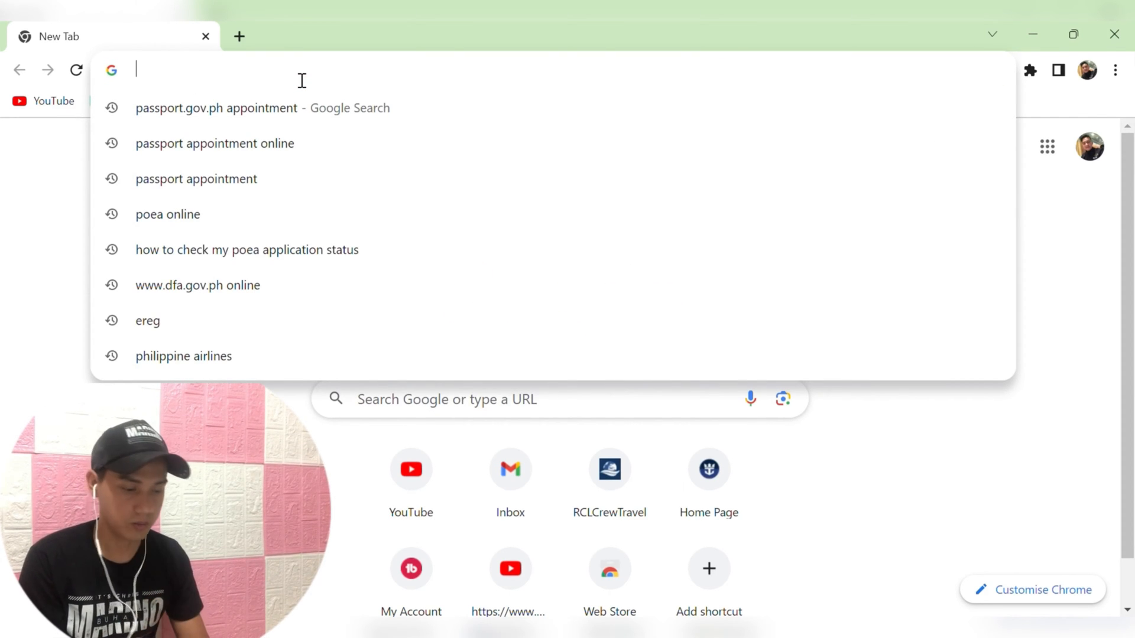
{"action": "type", "text": "passport.gov.ph appointment"}
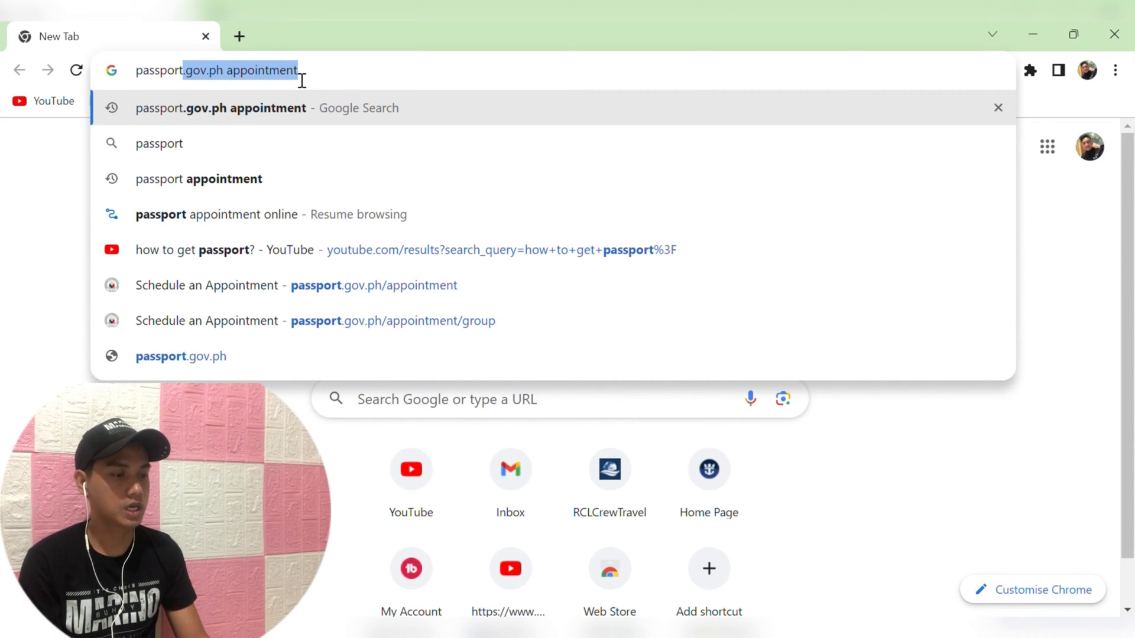
{"action": "left_click", "coordinate": [327, 106]}
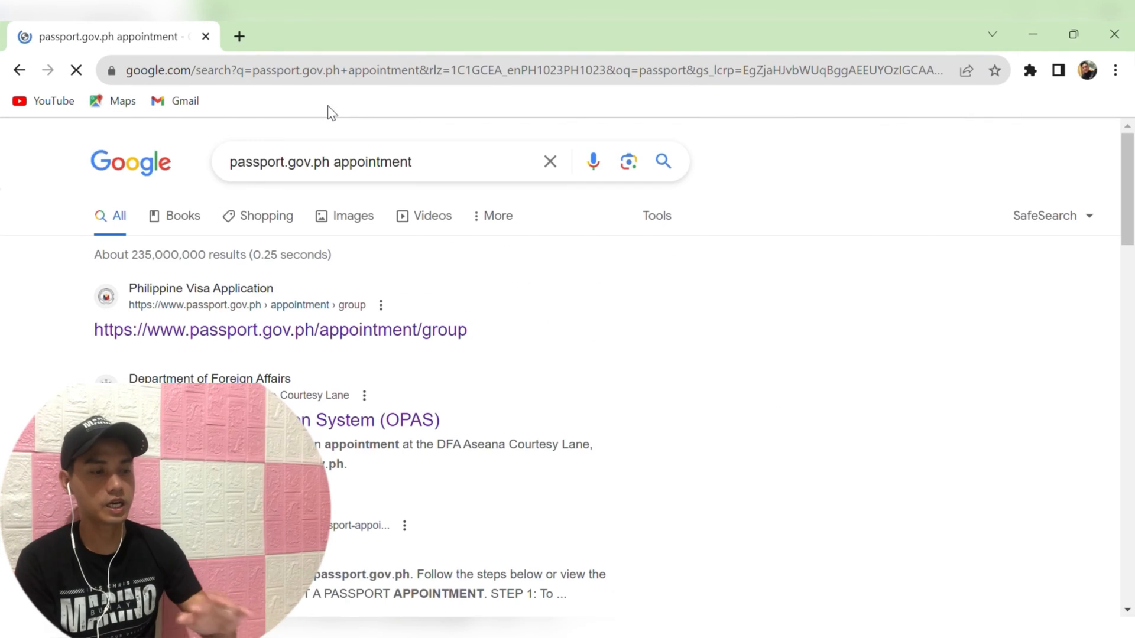
{"action": "left_click", "coordinate": [331, 330]}
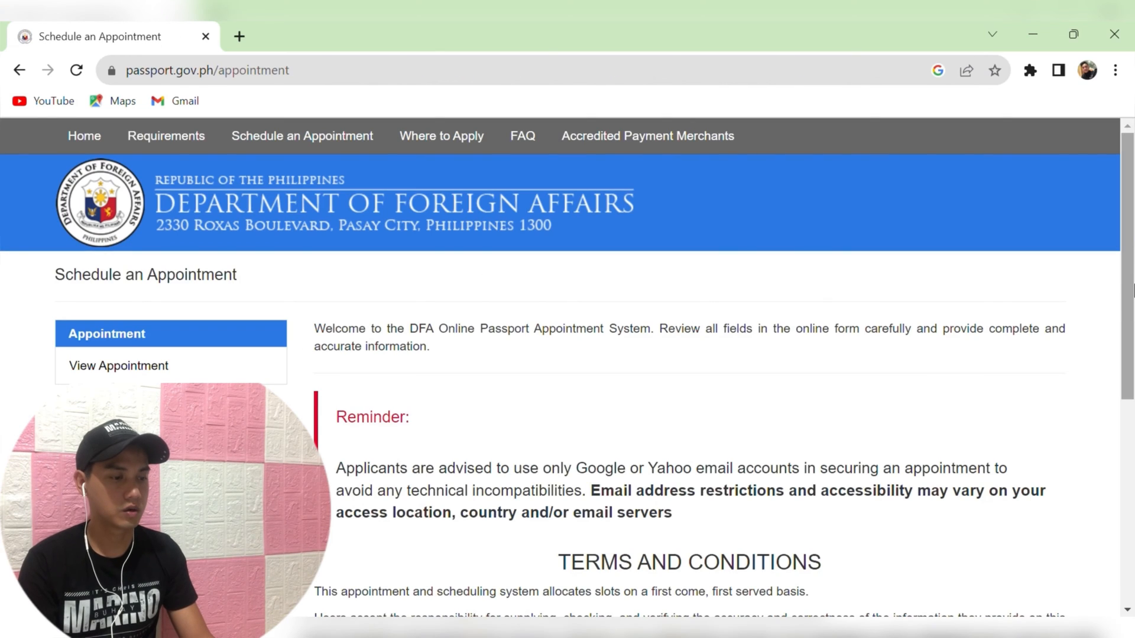
Accept the terms and consent, then start an individual appointment.
{"action": "left_click_drag", "start_coordinate": [1133, 290], "coordinate": [1133, 498]}
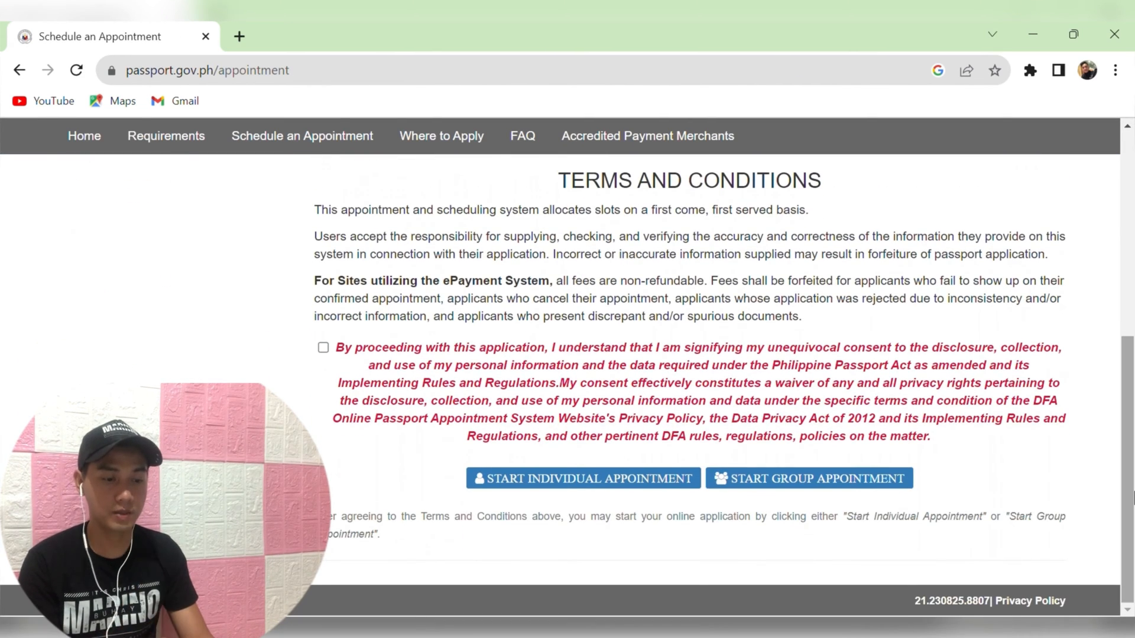
{"action": "left_click", "coordinate": [322, 350]}
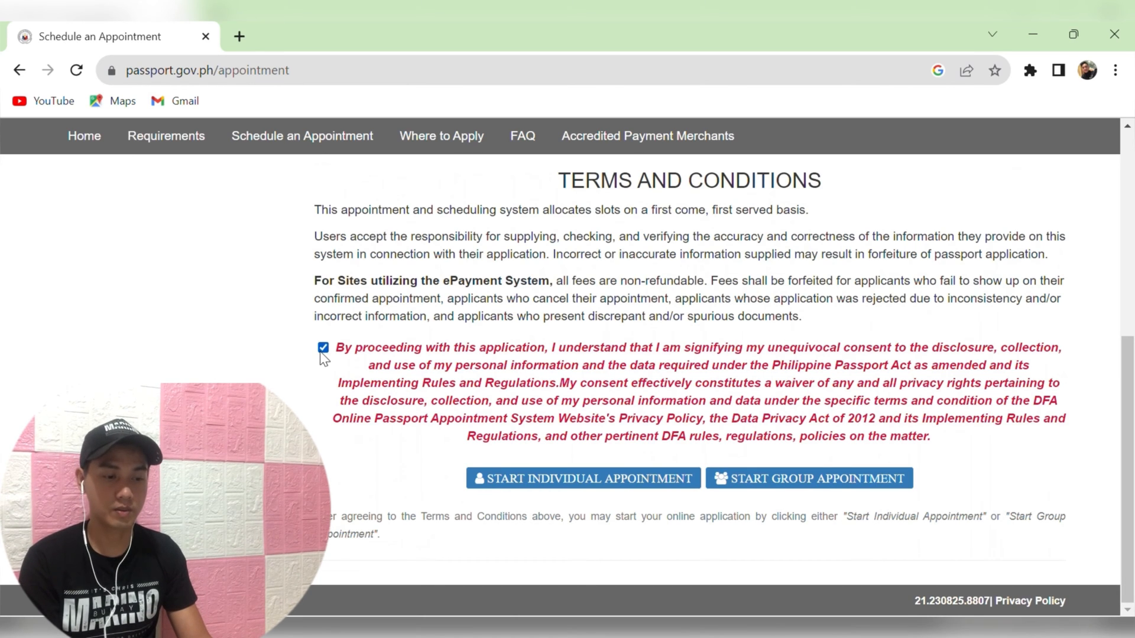
{"action": "left_click", "coordinate": [598, 483]}
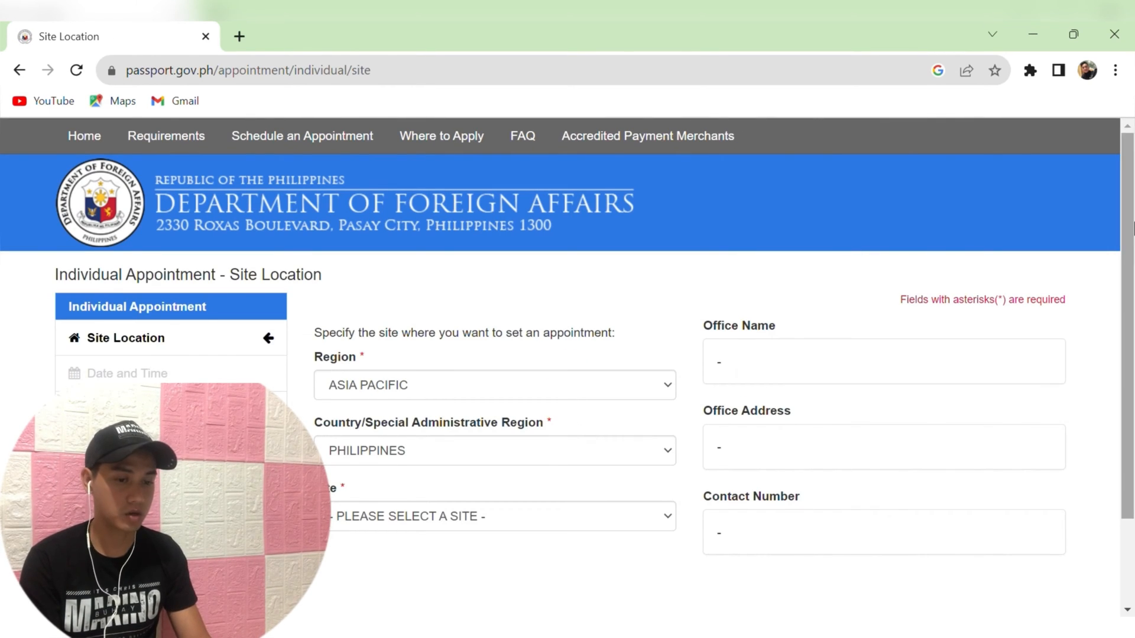
Choose the ANTIPOLO (SM Cherry) site, confirm the notice, and continue to Date and Time.
{"action": "left_click_drag", "start_coordinate": [1131, 230], "coordinate": [1131, 269]}
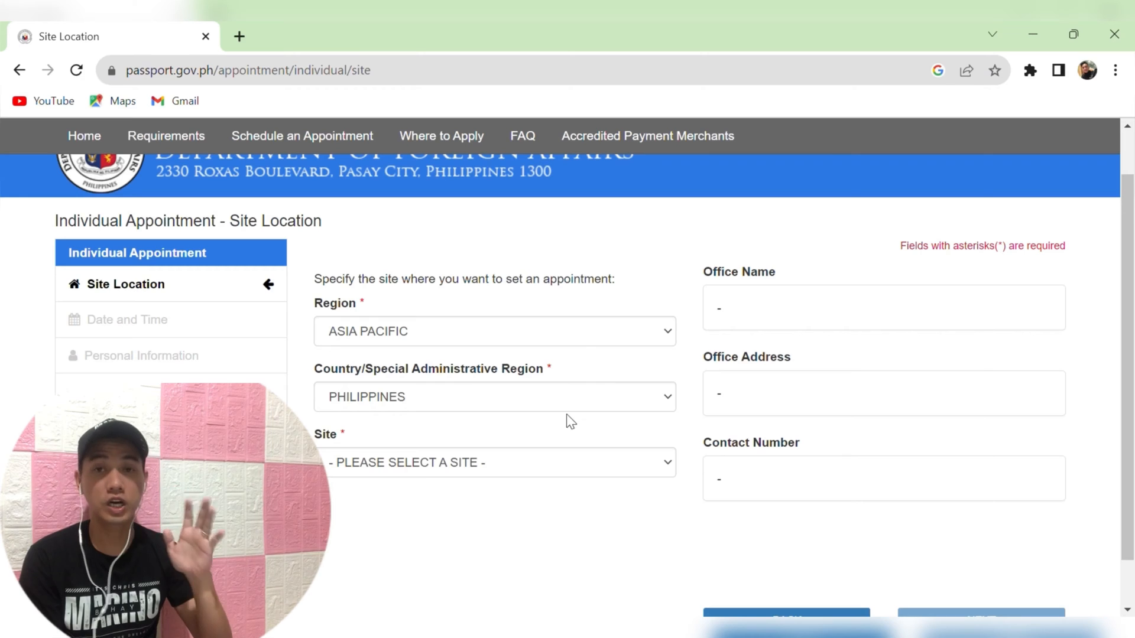
{"action": "left_click", "coordinate": [536, 465]}
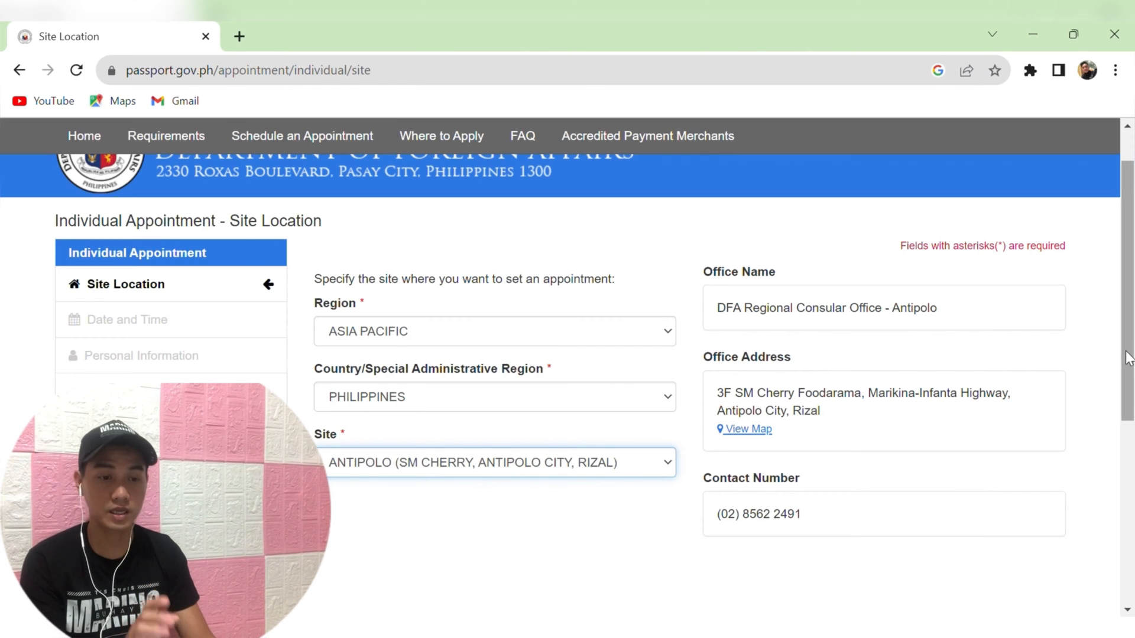
{"action": "mouse_move", "coordinate": [1128, 358]}
{"action": "left_mouse_down"}
{"action": "mouse_move", "coordinate": [1129, 393]}
{"action": "mouse_move", "coordinate": [1128, 368]}
{"action": "left_mouse_up"}
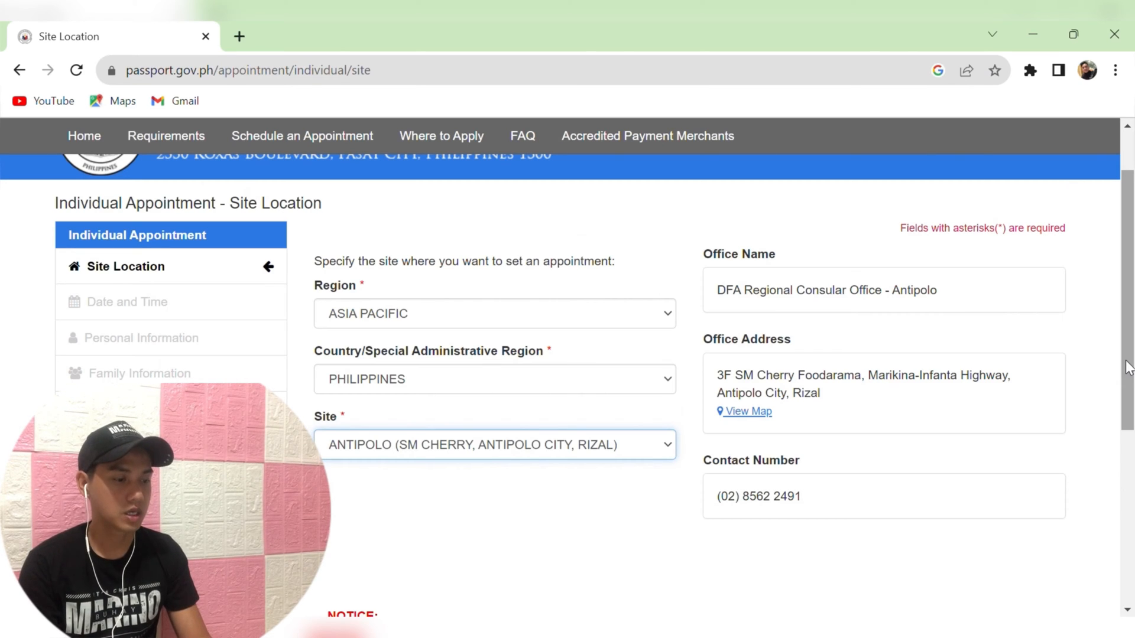
{"action": "left_click_drag", "start_coordinate": [1128, 367], "coordinate": [1130, 537]}
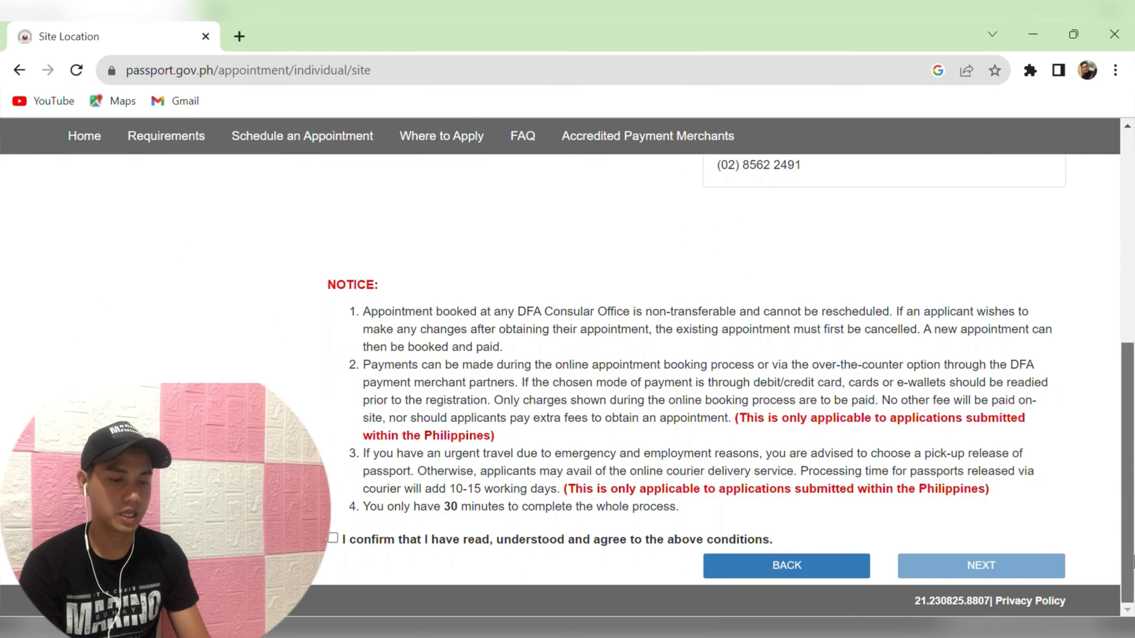
{"action": "left_click", "coordinate": [334, 538]}
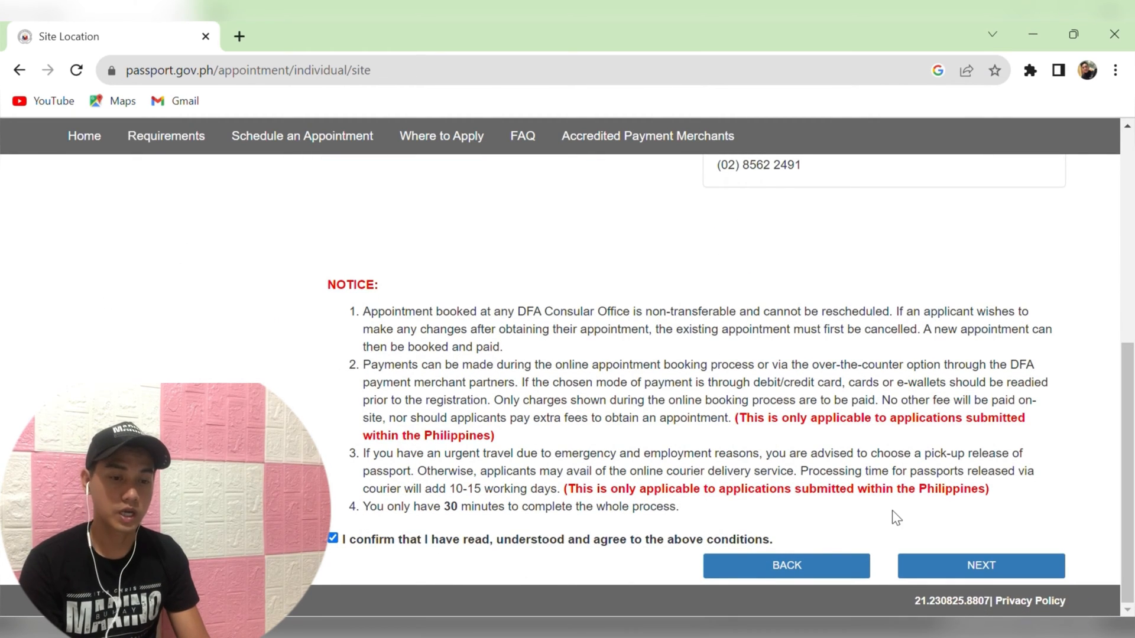
{"action": "left_click", "coordinate": [954, 565]}
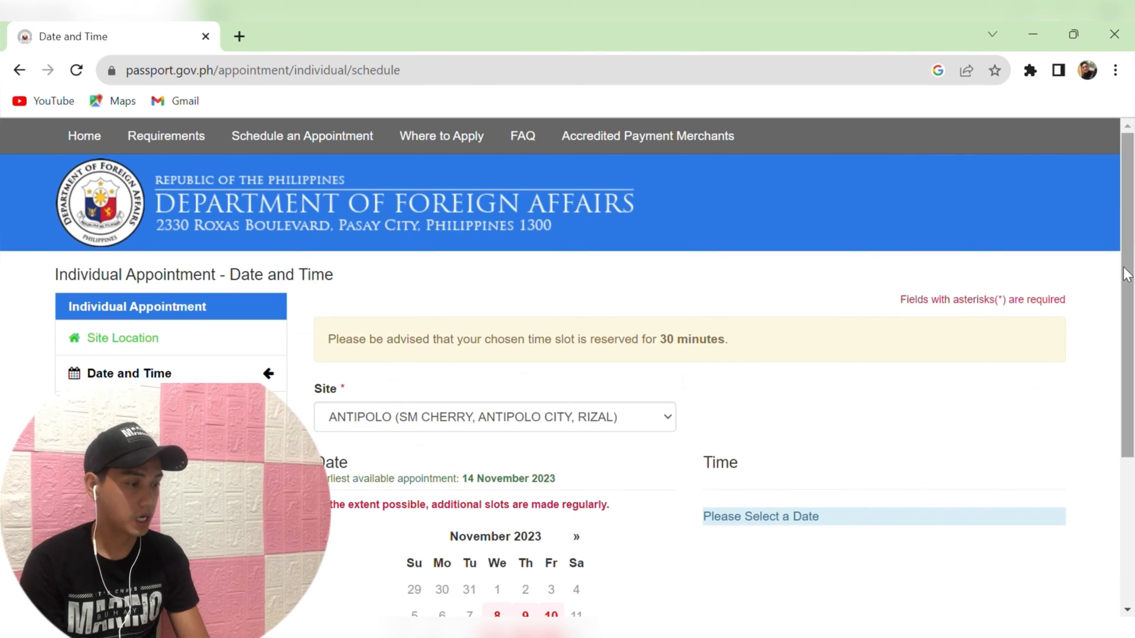
Book 15 November 2023 in the 10:00-11:00 time slot.
{"action": "scroll", "coordinate": [792, 313], "scroll_direction": "down", "scroll_amount": 2}
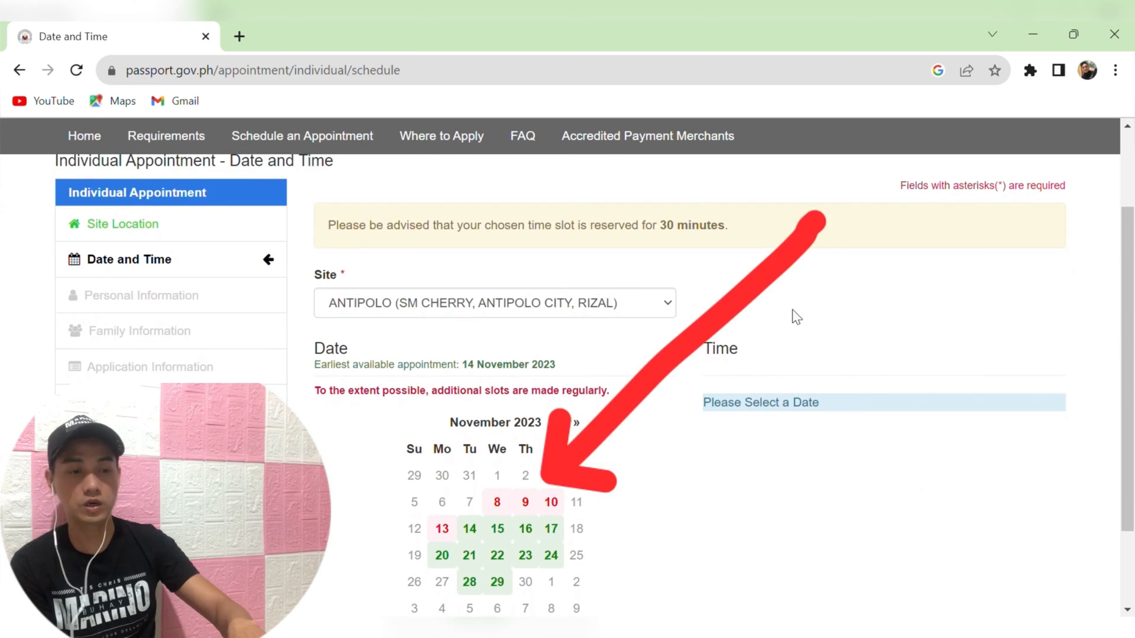
{"action": "left_click", "coordinate": [506, 532]}
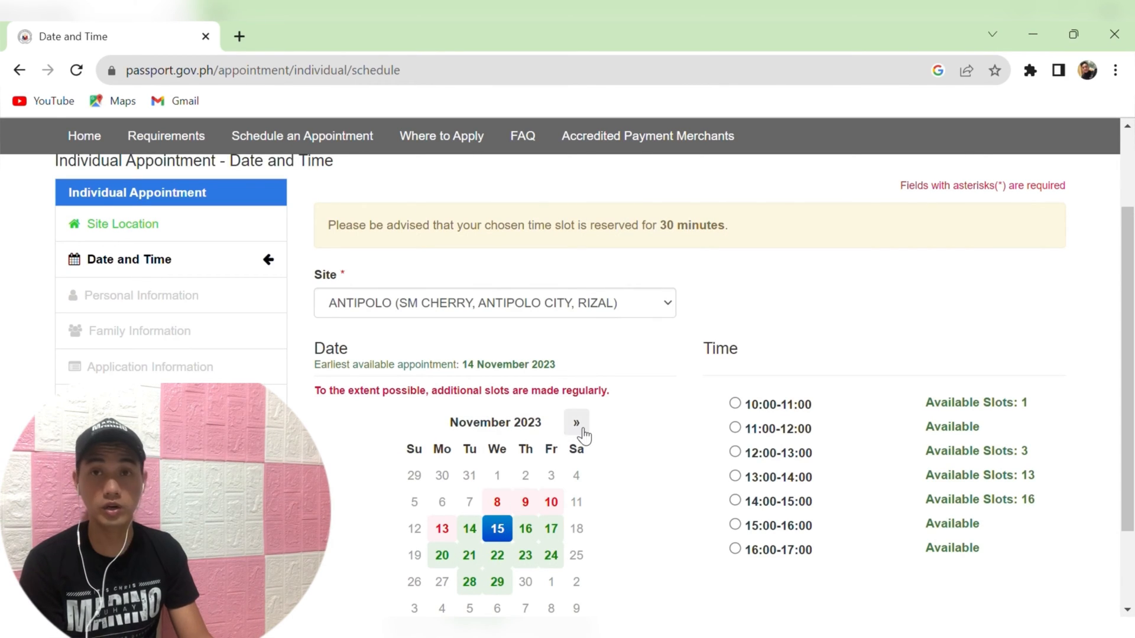
{"action": "left_click", "coordinate": [735, 404]}
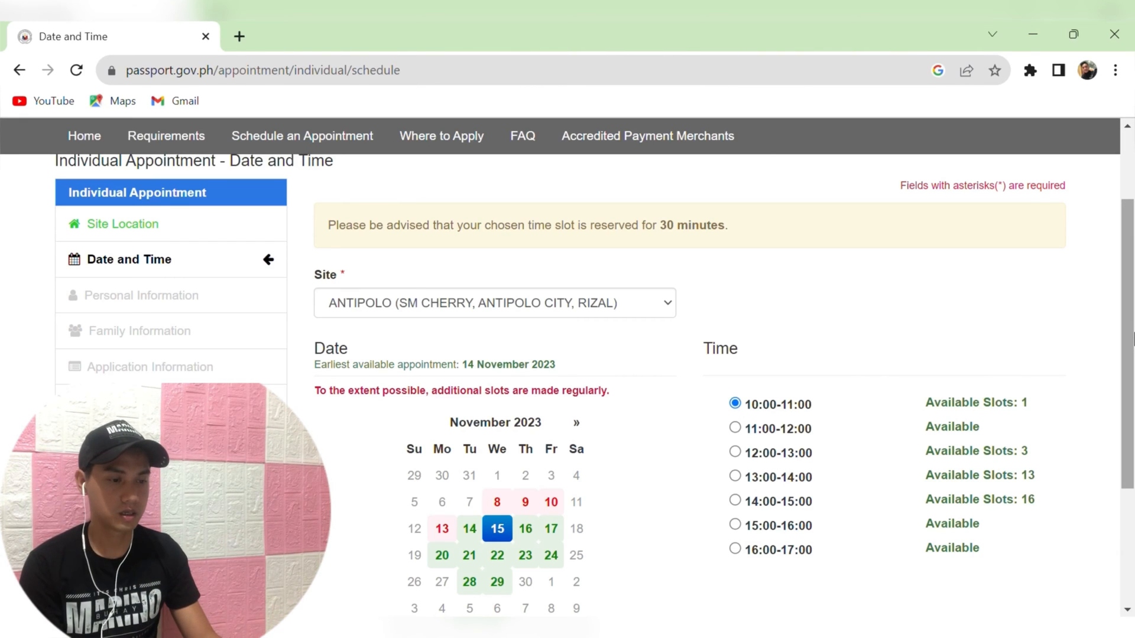
Pass the reCAPTCHA check and continue to Personal Information.
{"action": "left_click_drag", "start_coordinate": [1134, 340], "coordinate": [1133, 385]}
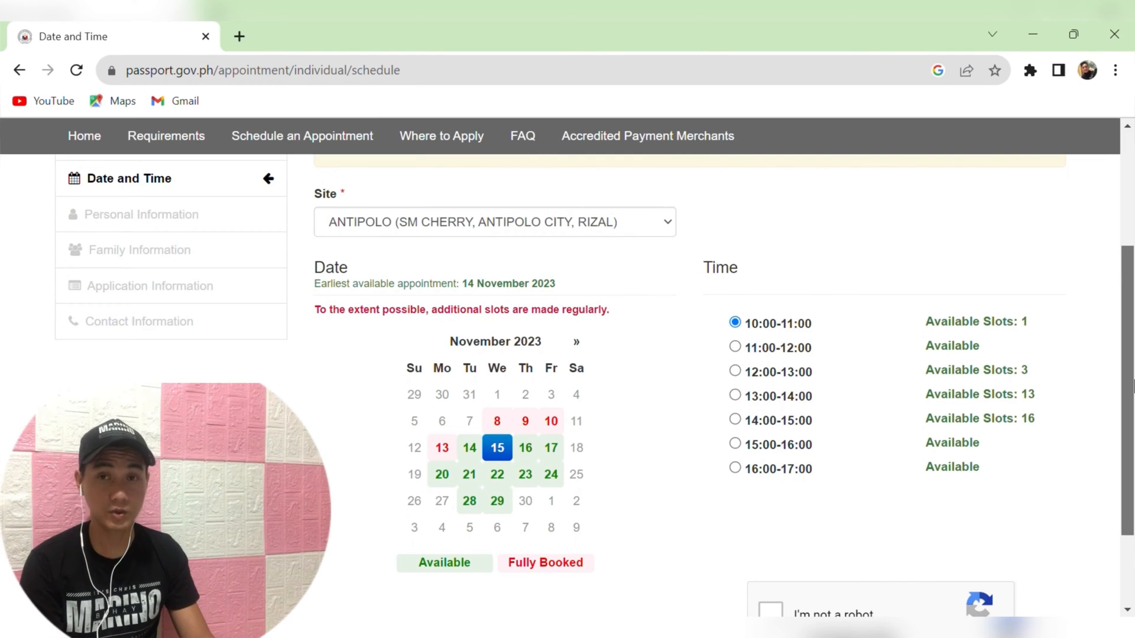
{"action": "left_click_drag", "start_coordinate": [1133, 384], "coordinate": [1133, 423]}
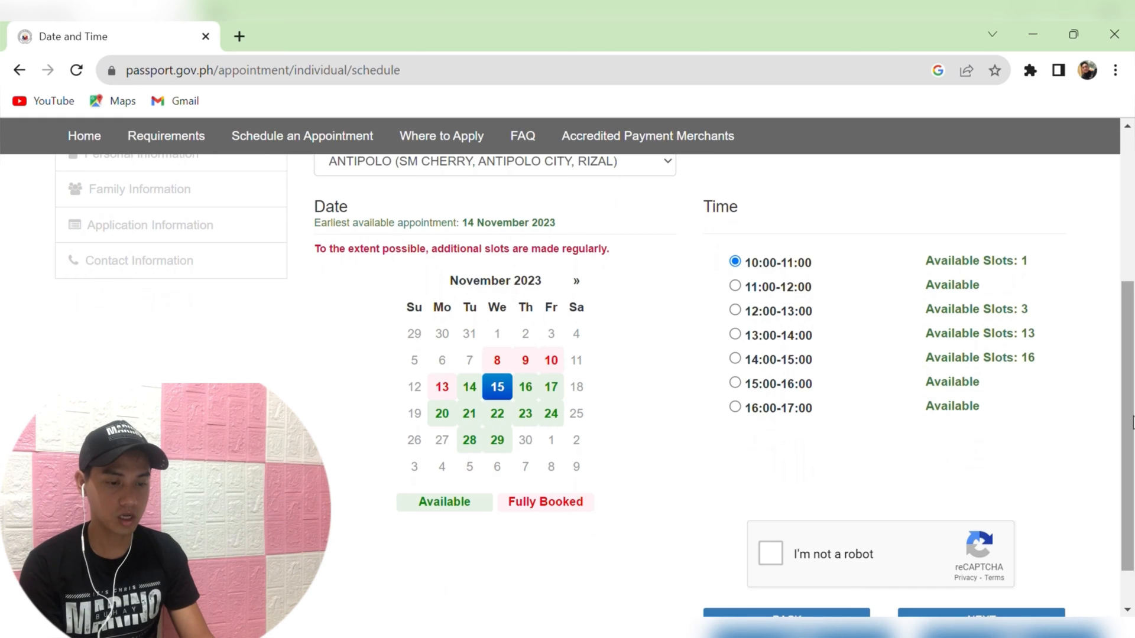
{"action": "left_click", "coordinate": [768, 561]}
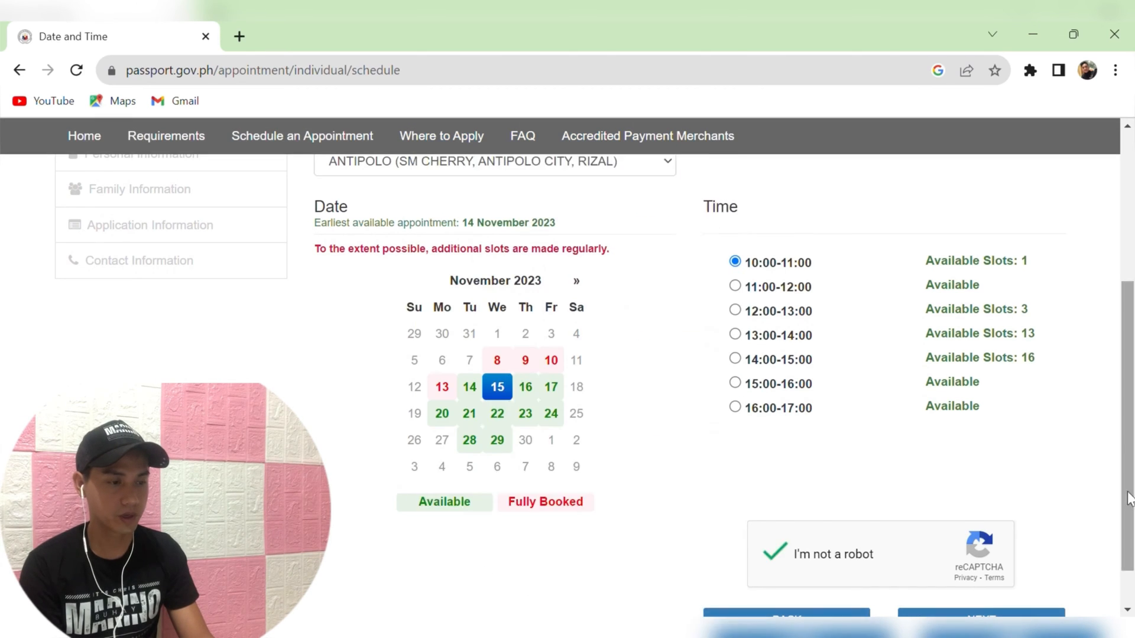
{"action": "left_click_drag", "start_coordinate": [1132, 499], "coordinate": [1133, 554]}
{"action": "left_click", "coordinate": [1023, 573]}
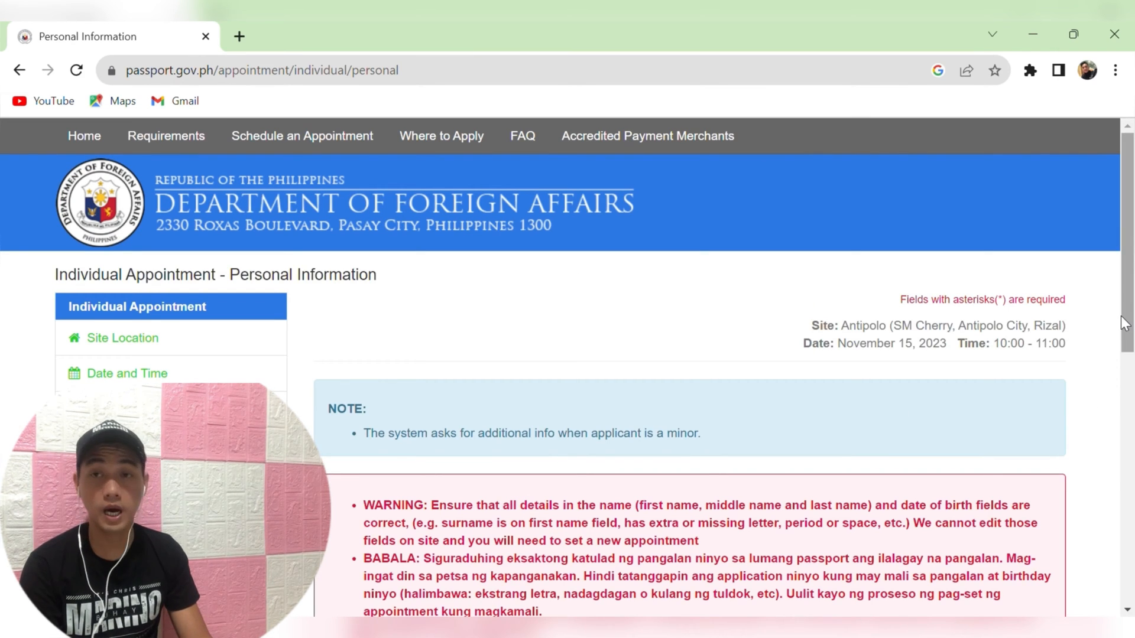
Enter the applicant's mobile number and email address, and re-enter the email to confirm it.
{"action": "left_click_drag", "start_coordinate": [1130, 327], "coordinate": [1131, 490]}
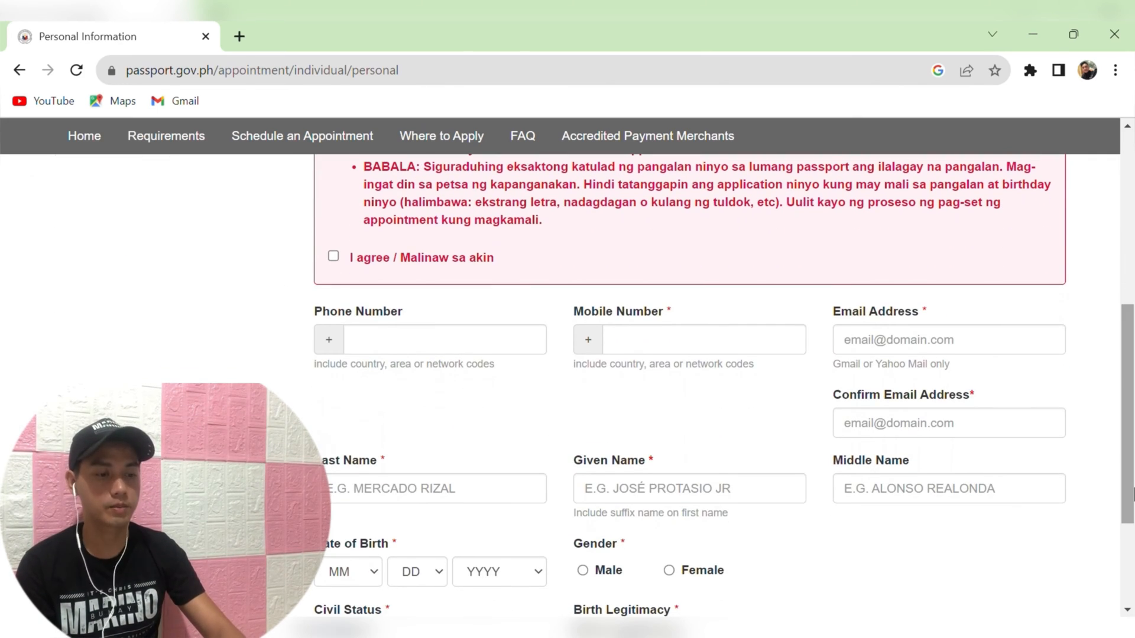
{"action": "left_click", "coordinate": [731, 353]}
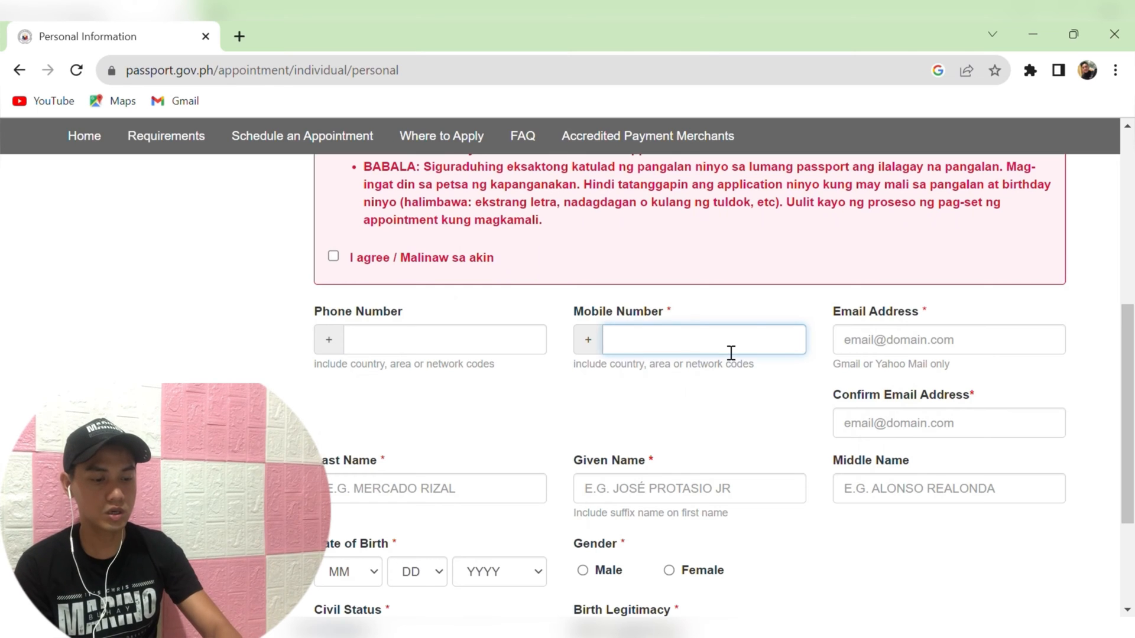
{"action": "type", "text": "1234"}
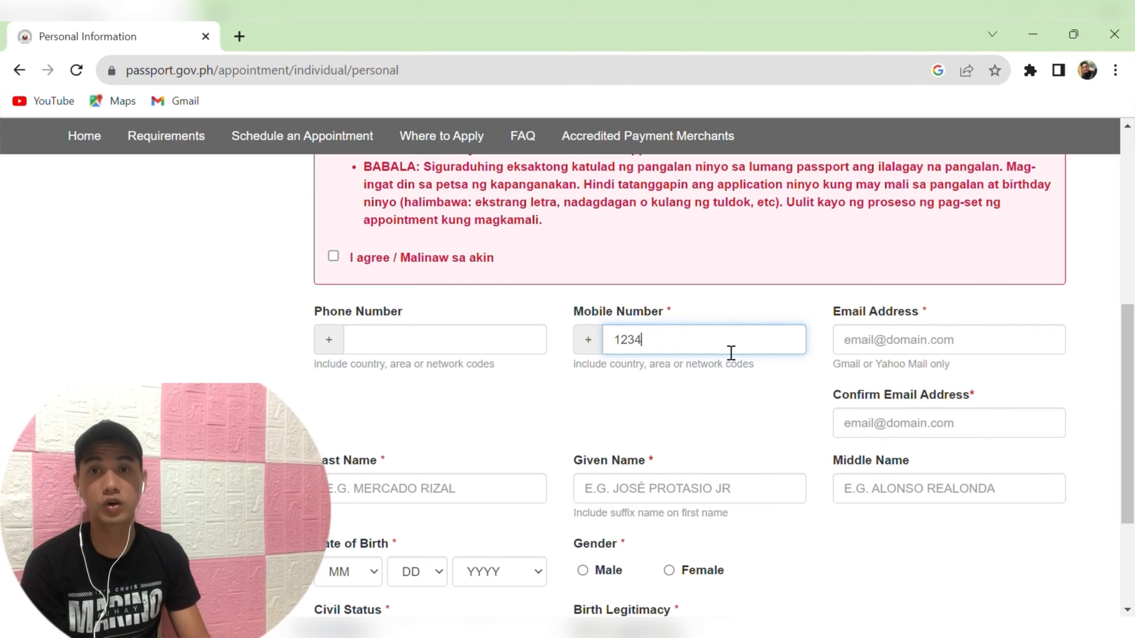
{"action": "type", "text": "56789"}
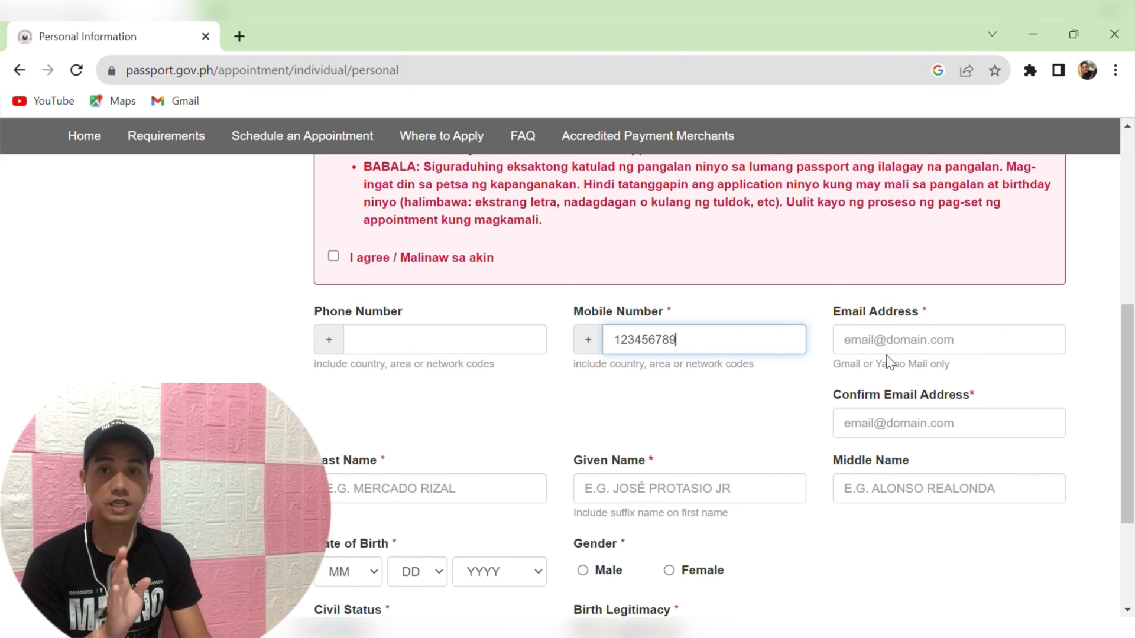
{"action": "left_click", "coordinate": [907, 346]}
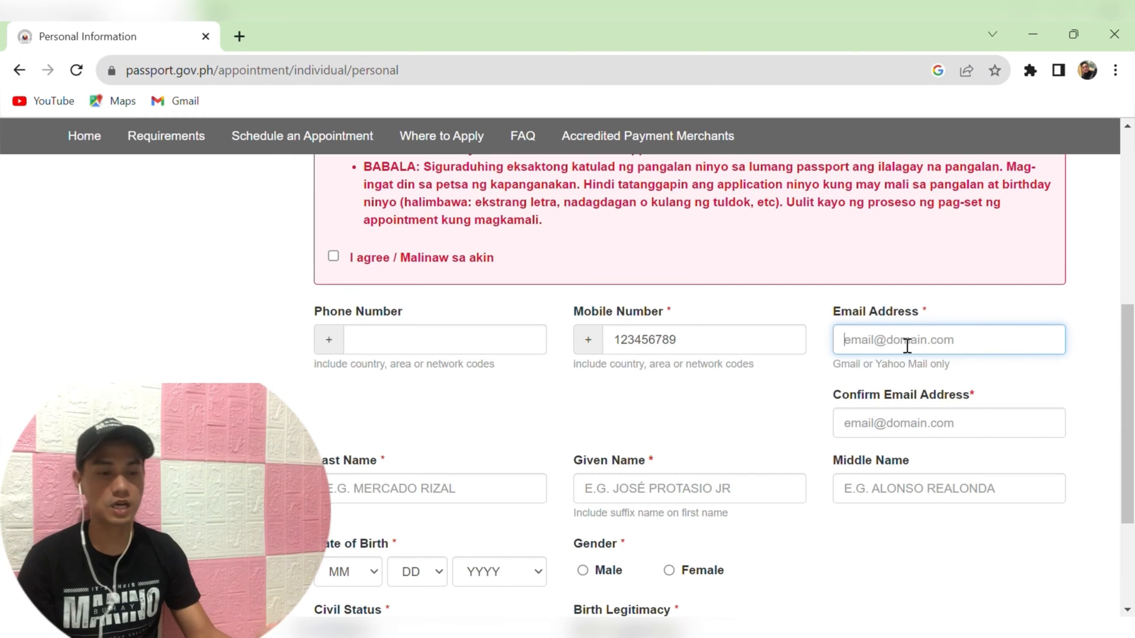
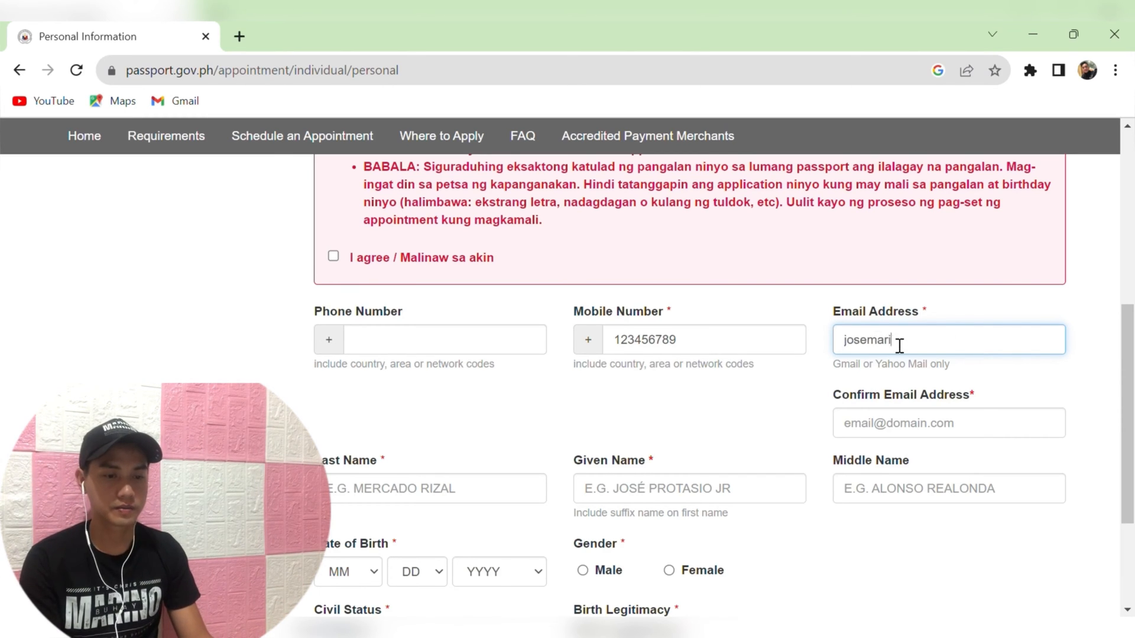
{"action": "left_click", "coordinate": [894, 436]}
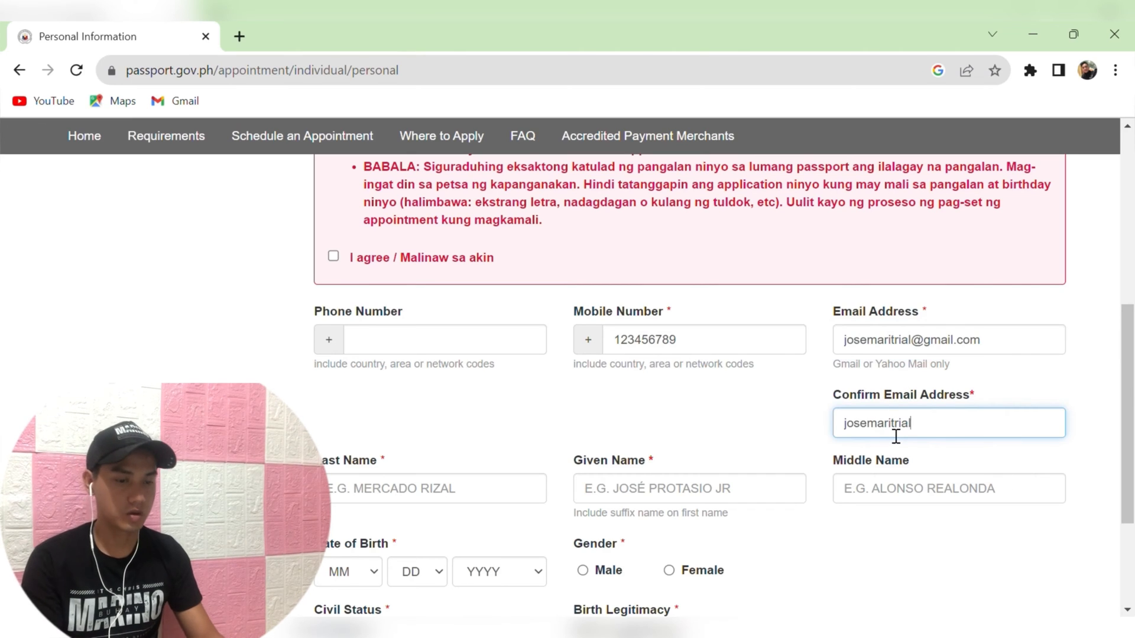
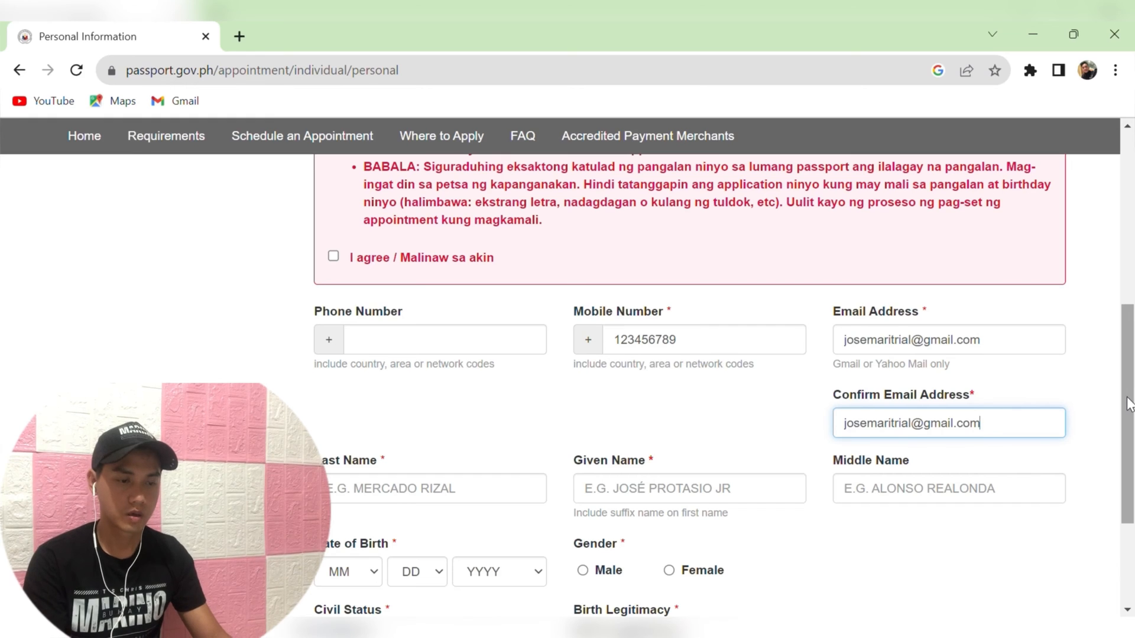
Enter the applicant's last name, first name and middle name.
{"action": "left_click_drag", "start_coordinate": [1129, 400], "coordinate": [1129, 443]}
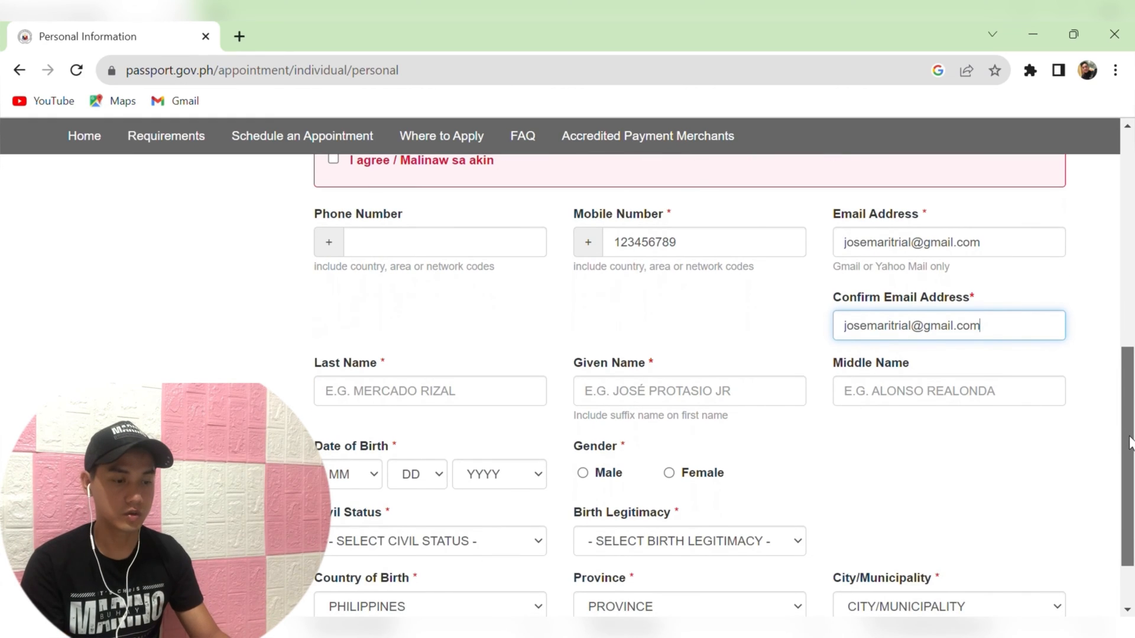
{"action": "left_click", "coordinate": [461, 401]}
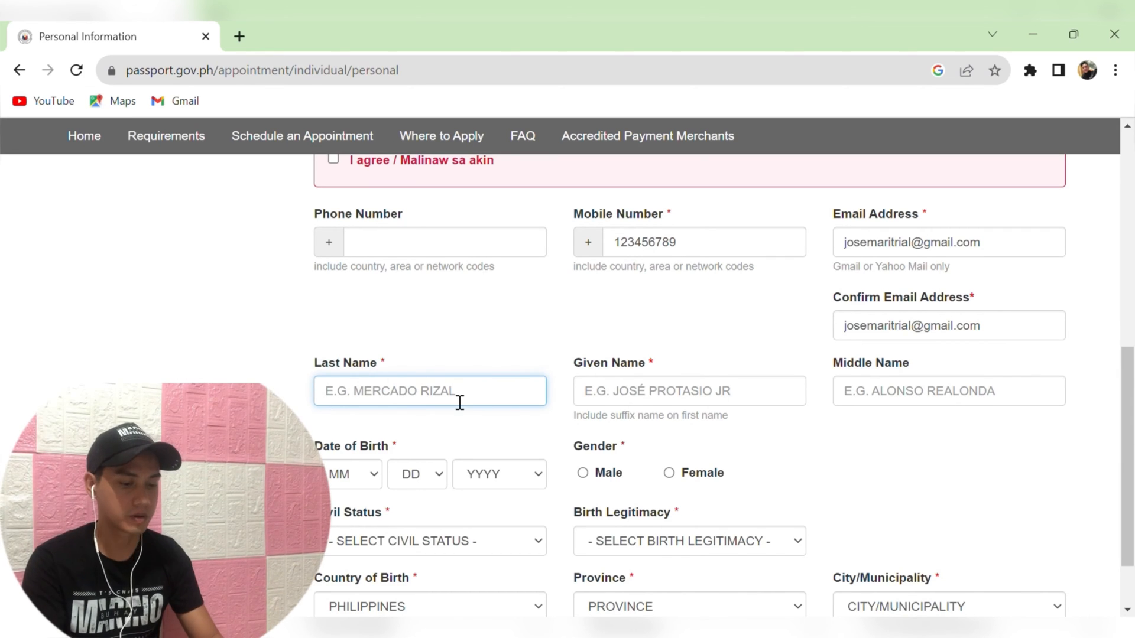
{"action": "left_click", "coordinate": [620, 390]}
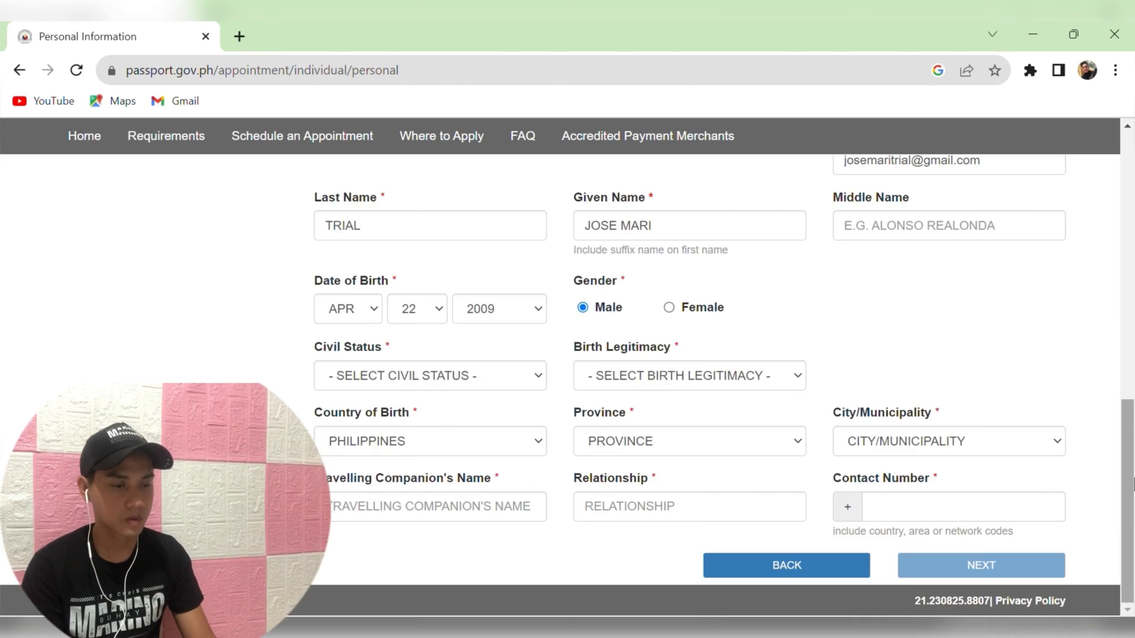
Set civil status, LEGITIMATE birth legitimacy, and the country, province and city of birth.
{"action": "left_click", "coordinate": [442, 381]}
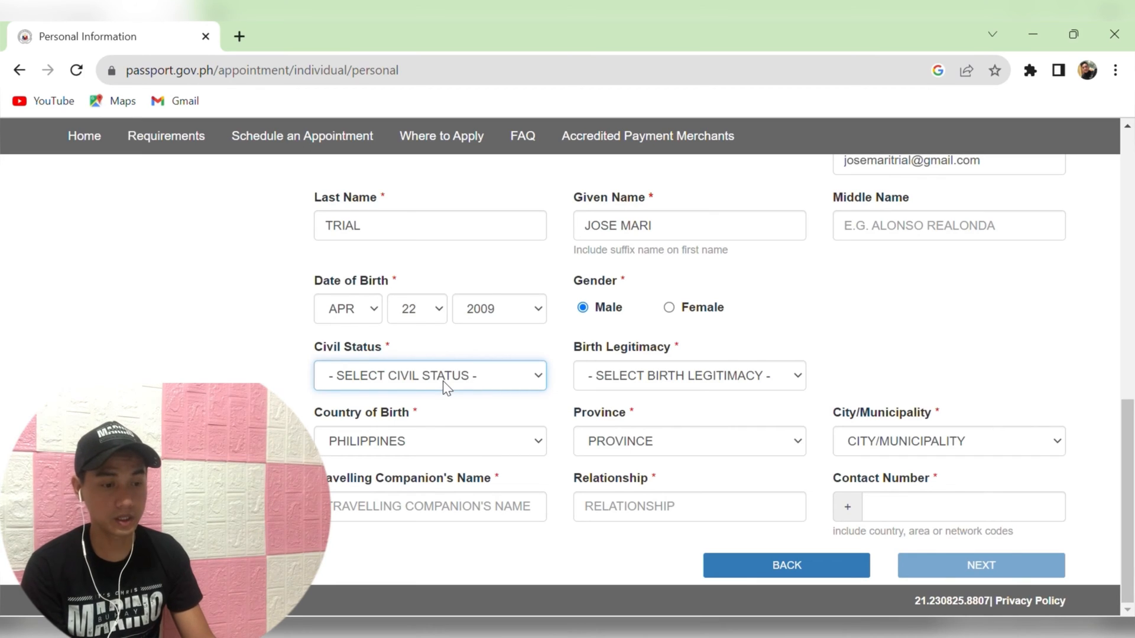
{"action": "left_click", "coordinate": [434, 427]}
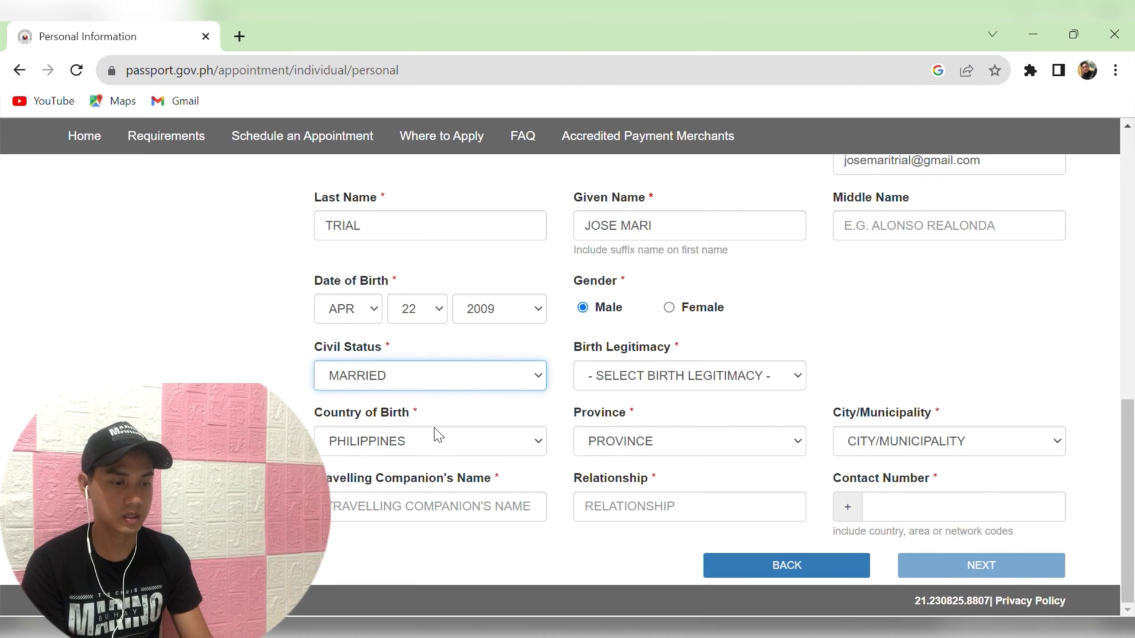
{"action": "left_click", "coordinate": [688, 372]}
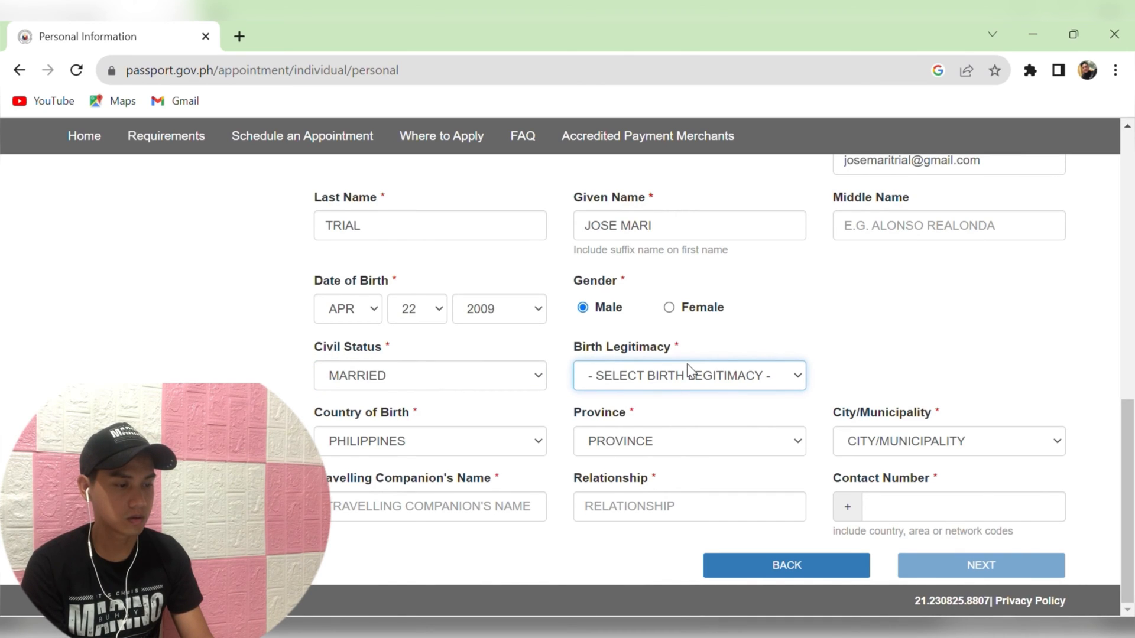
{"action": "left_click", "coordinate": [669, 393]}
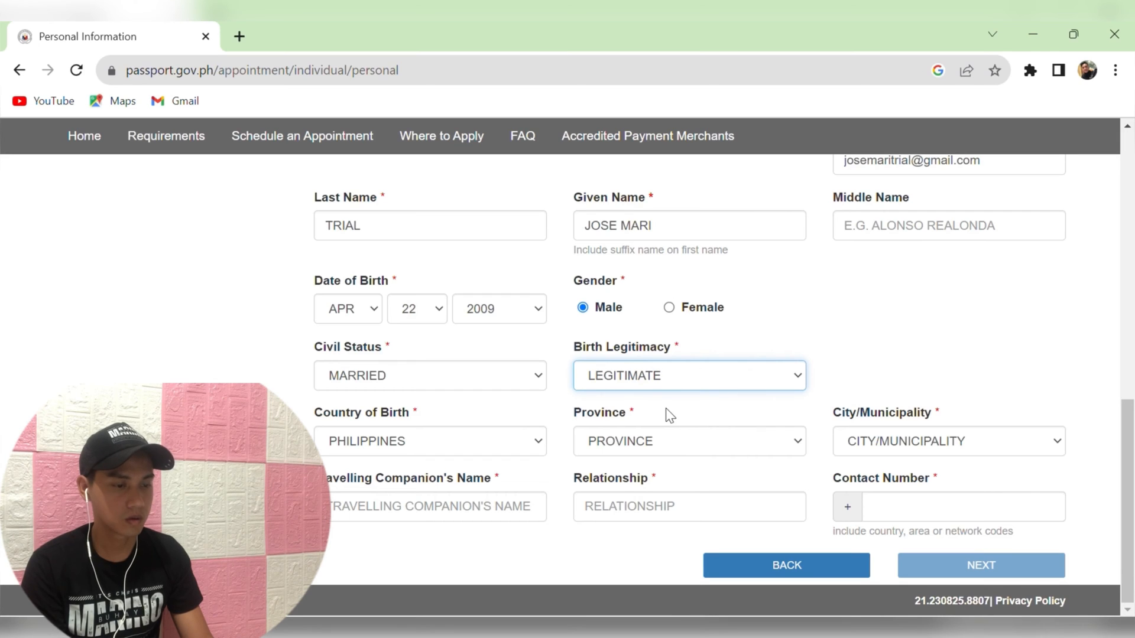
{"action": "left_click", "coordinate": [466, 442]}
{"action": "left_click", "coordinate": [689, 441]}
{"action": "left_click", "coordinate": [948, 441]}
{"action": "left_click", "coordinate": [866, 214]}
Fill in the travelling companion field and continue to Family Information.
{"action": "left_click", "coordinate": [460, 515]}
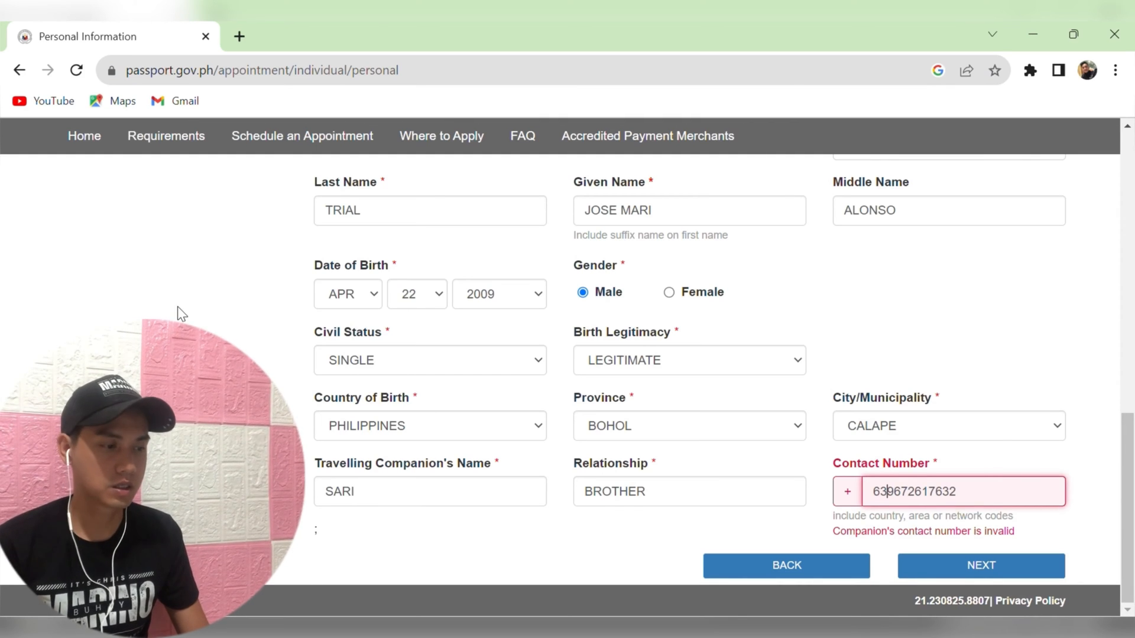
{"action": "left_click", "coordinate": [993, 565]}
{"action": "left_click_drag", "start_coordinate": [1132, 381], "coordinate": [1132, 473]}
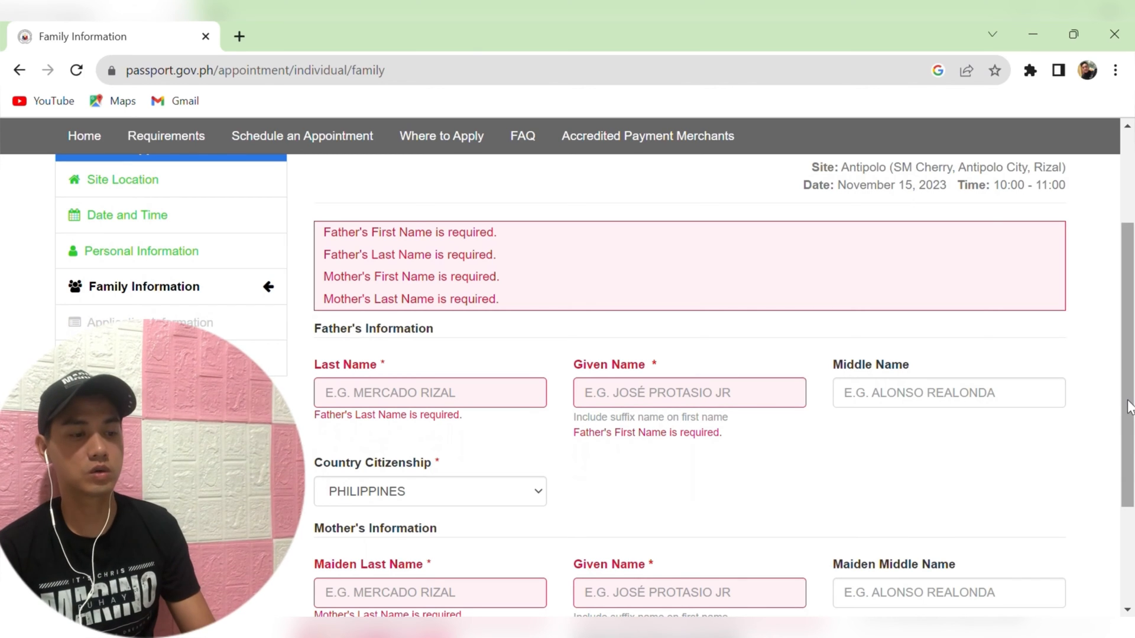
Enter the father's name and the mother's maiden name, then continue to Application Information.
{"action": "scroll", "coordinate": [547, 396], "scroll_direction": "down", "scroll_amount": 1}
{"action": "left_click", "coordinate": [508, 367]}
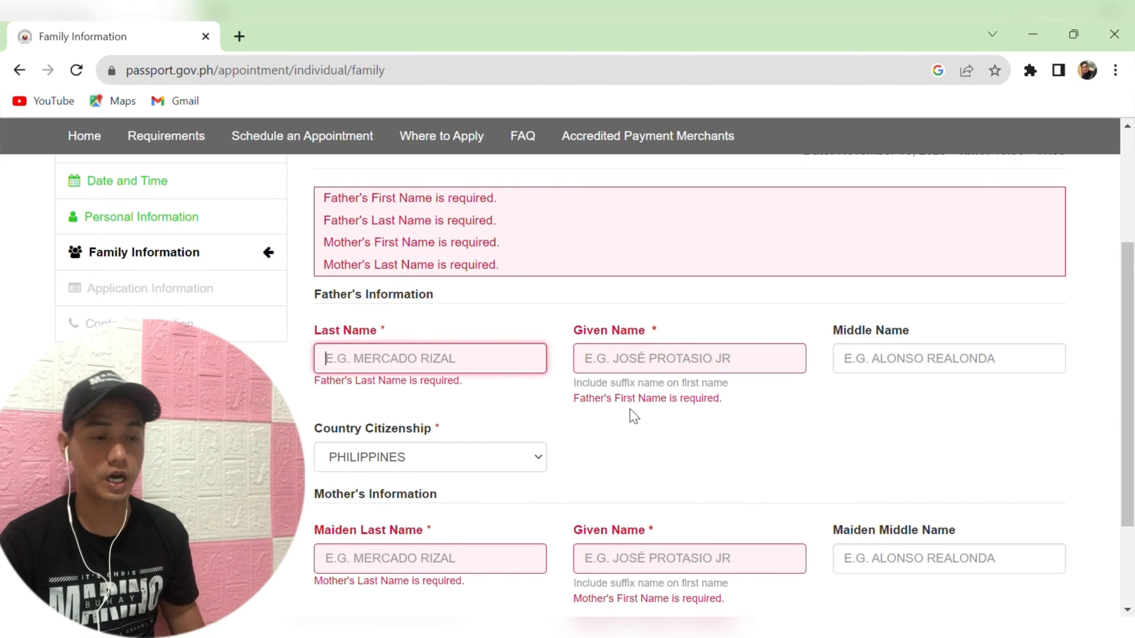
{"action": "scroll", "coordinate": [1132, 390], "scroll_direction": "down", "scroll_amount": 5}
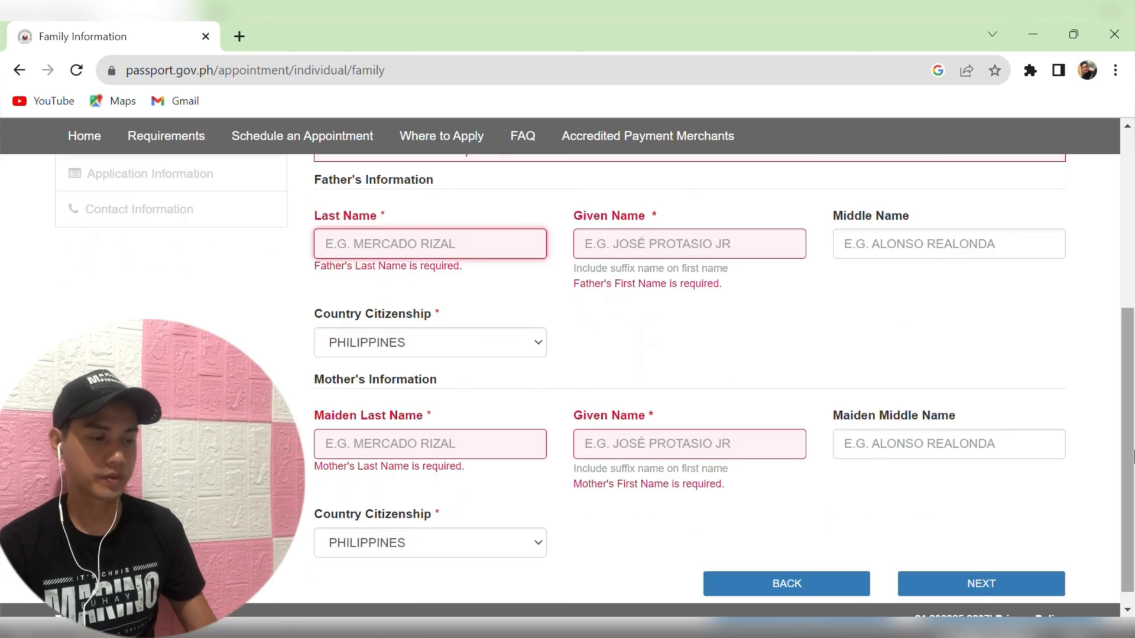
{"action": "type", "text": "IS"}
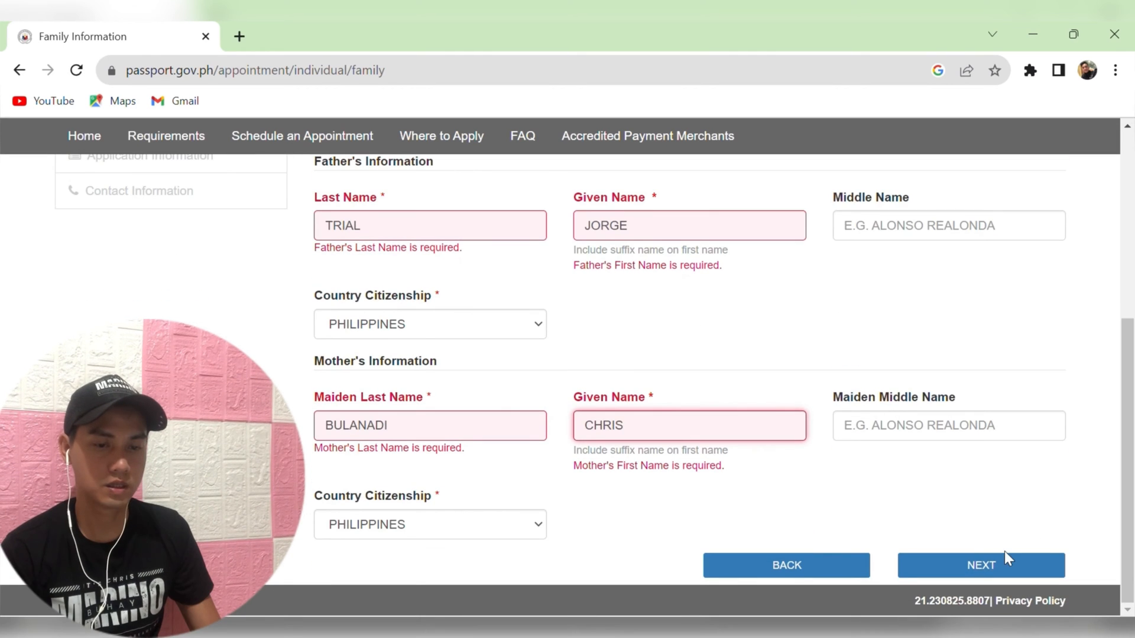
{"action": "left_click", "coordinate": [1005, 561]}
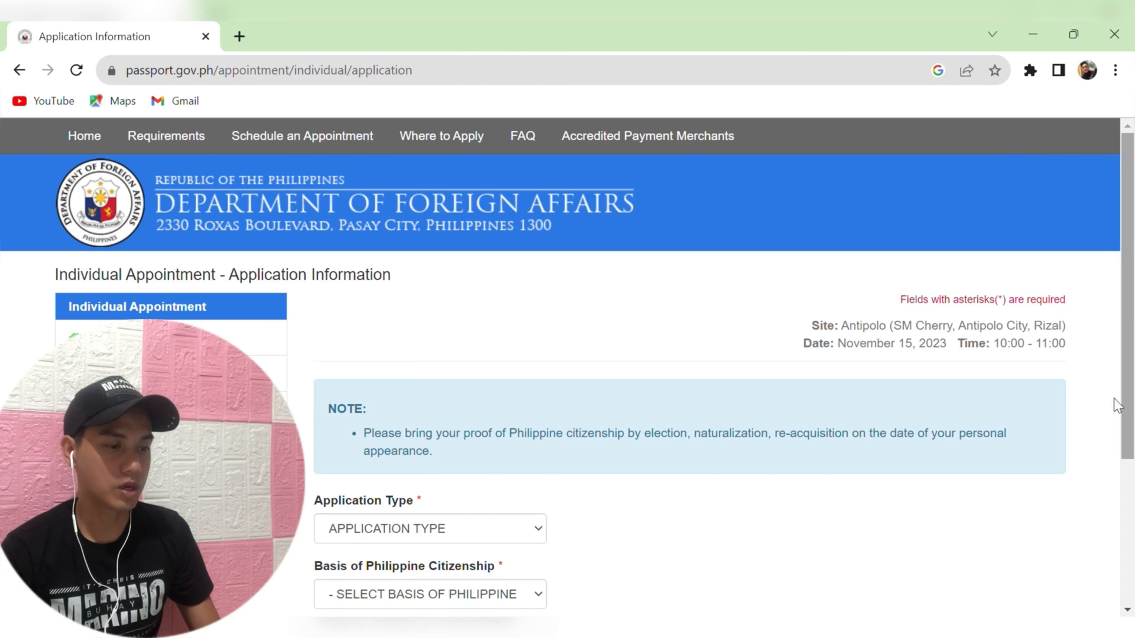
Set application type NEW, enter the emergency contact's name and number, and choose citizenship by BIRTH.
{"action": "scroll", "coordinate": [1132, 390], "scroll_direction": "down", "scroll_amount": 2}
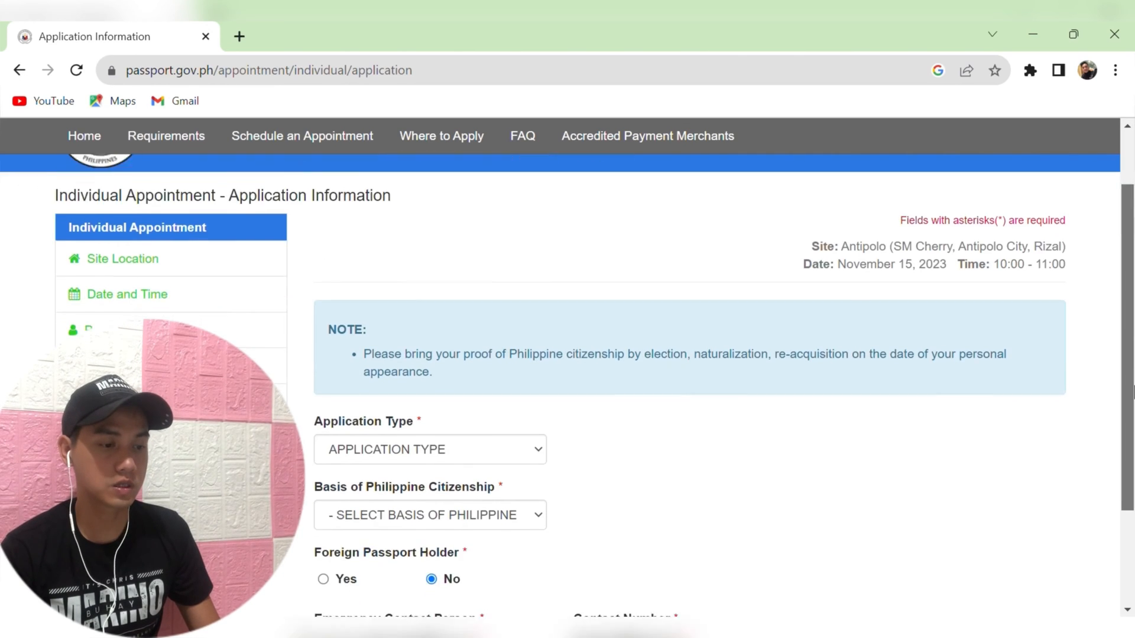
{"action": "scroll", "coordinate": [1131, 390], "scroll_direction": "down", "scroll_amount": 3}
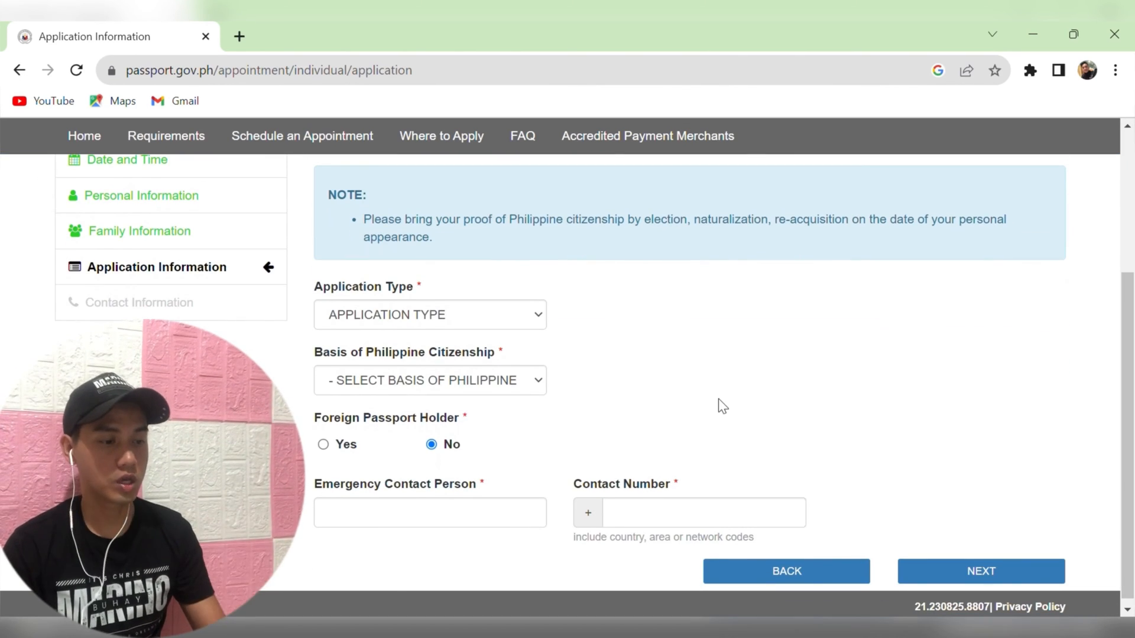
{"action": "left_click", "coordinate": [462, 318]}
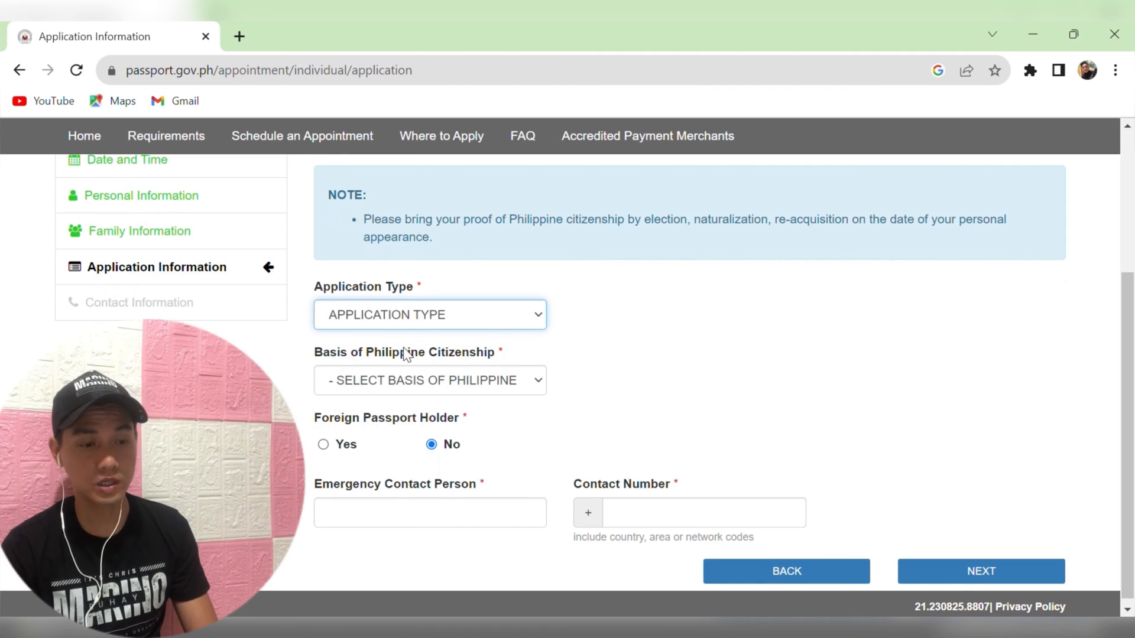
{"action": "key", "text": "Down"}
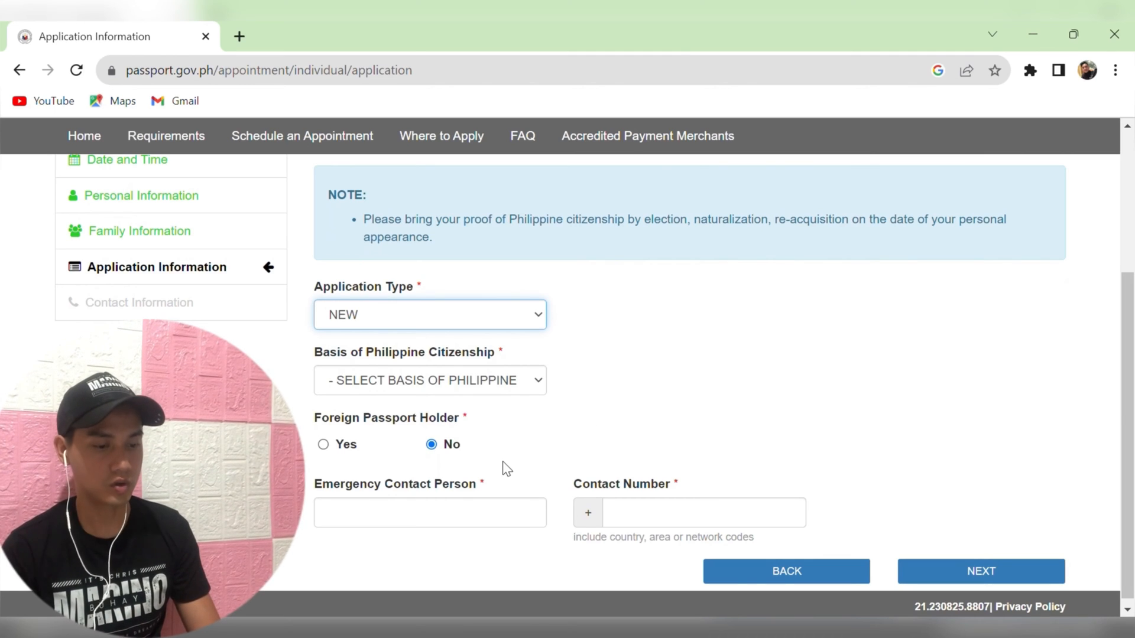
{"action": "left_click", "coordinate": [471, 515]}
{"action": "type", "text": "PHOEBE"}
{"action": "left_click", "coordinate": [676, 525]}
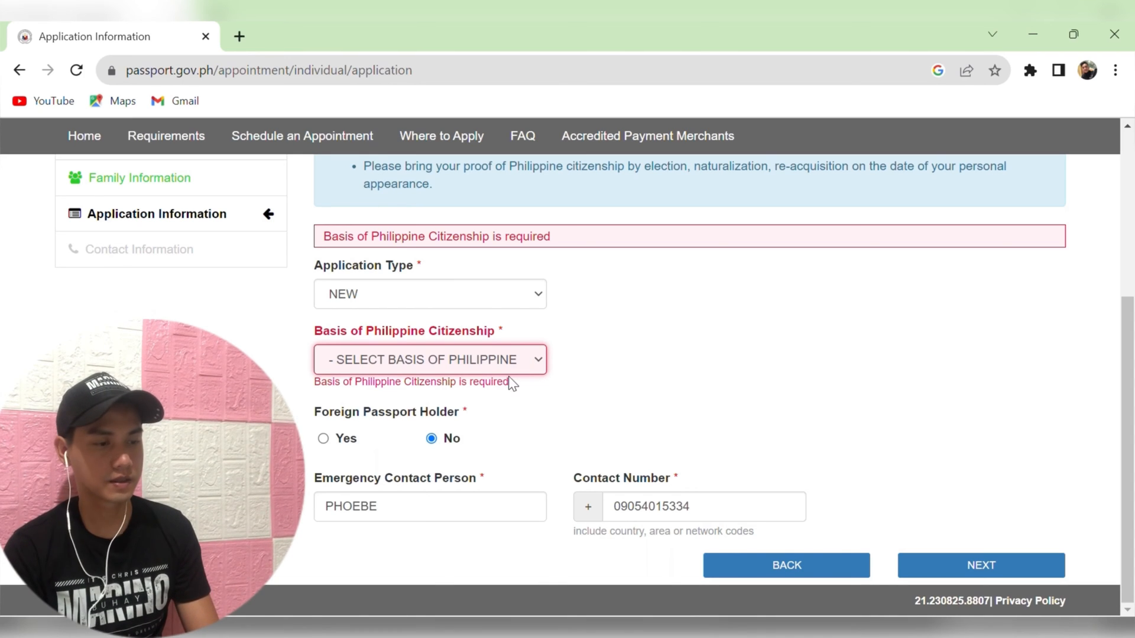
{"action": "left_click", "coordinate": [481, 393]}
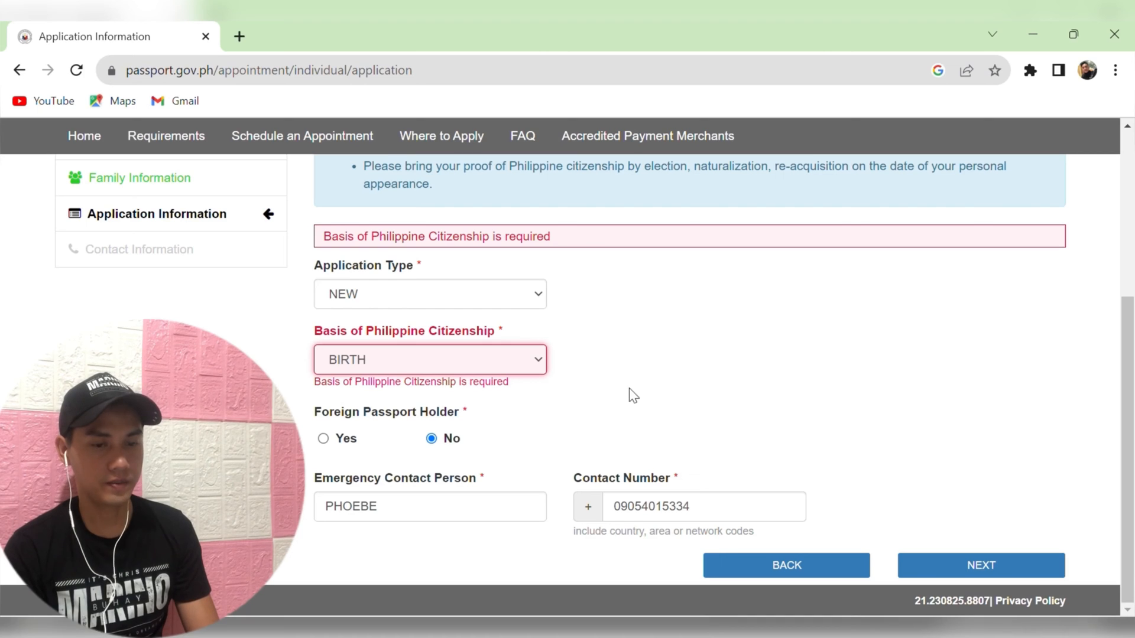
{"action": "left_click", "coordinate": [961, 574]}
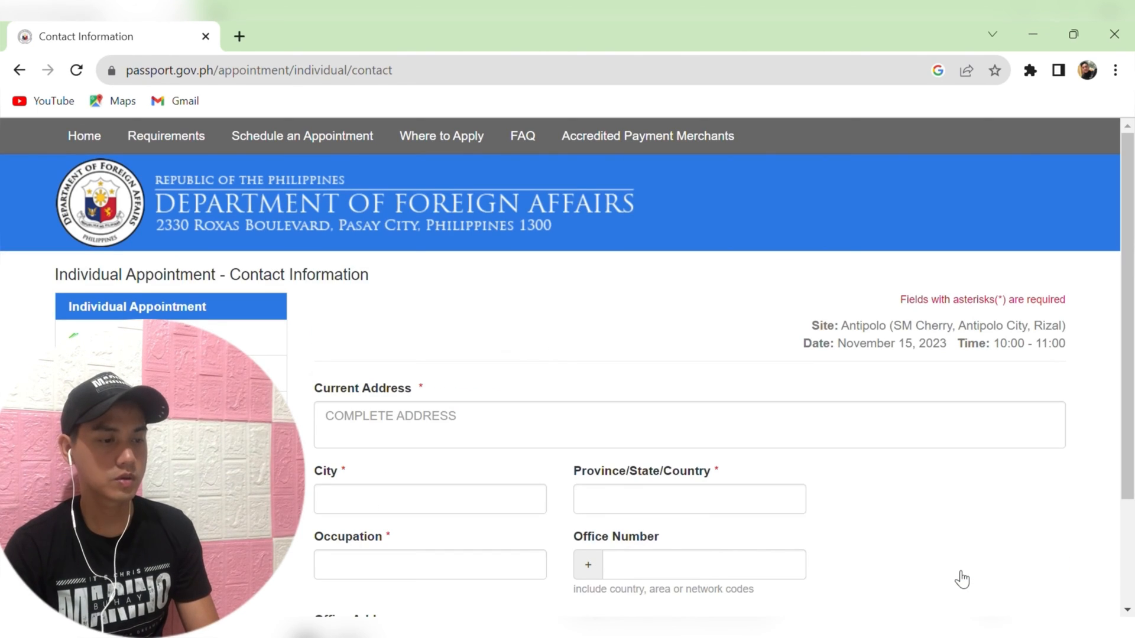
Autofill the current address, city and province, and set occupation to NOT APPLICABLE.
{"action": "left_click_drag", "start_coordinate": [1132, 335], "coordinate": [1133, 435]}
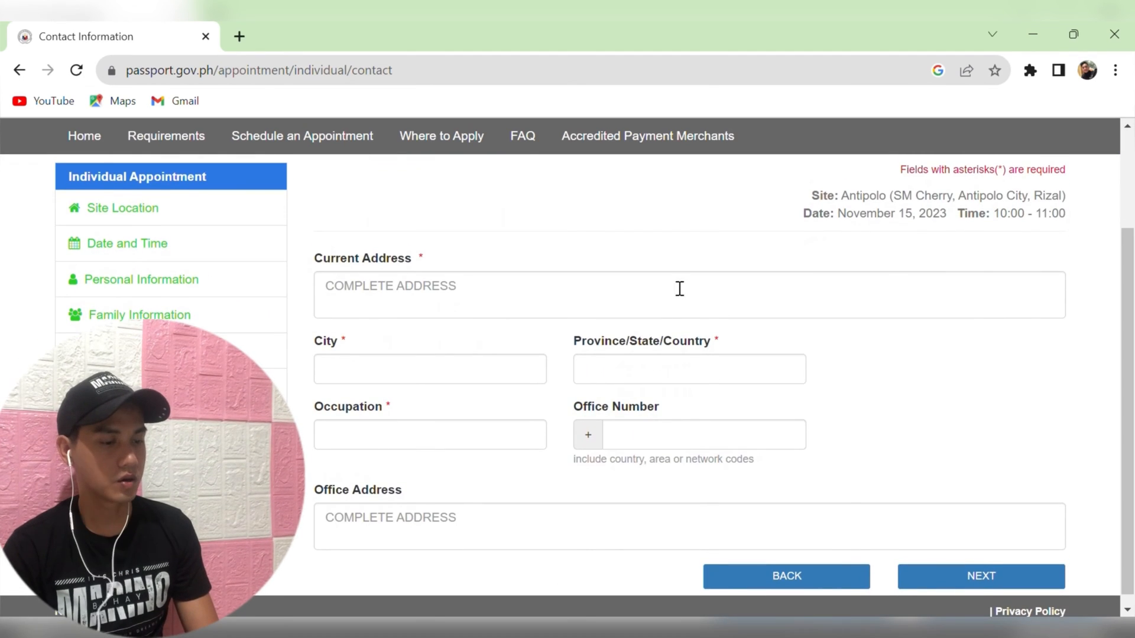
{"action": "left_click", "coordinate": [626, 297]}
{"action": "left_click", "coordinate": [517, 357]}
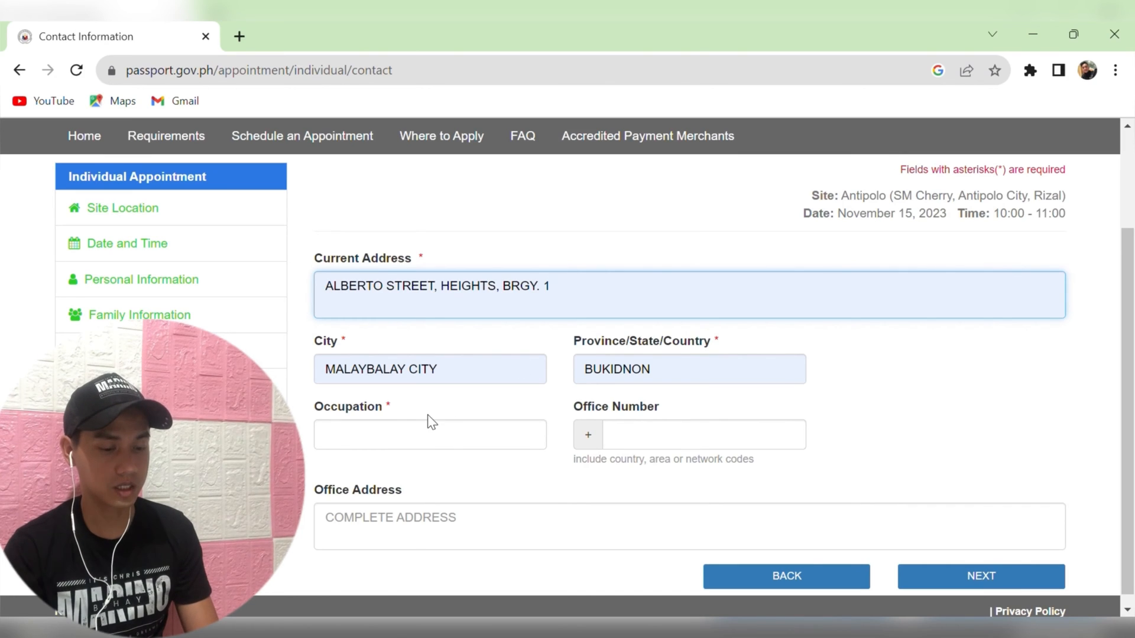
{"action": "left_click", "coordinate": [449, 443]}
{"action": "type", "text": "NO"}
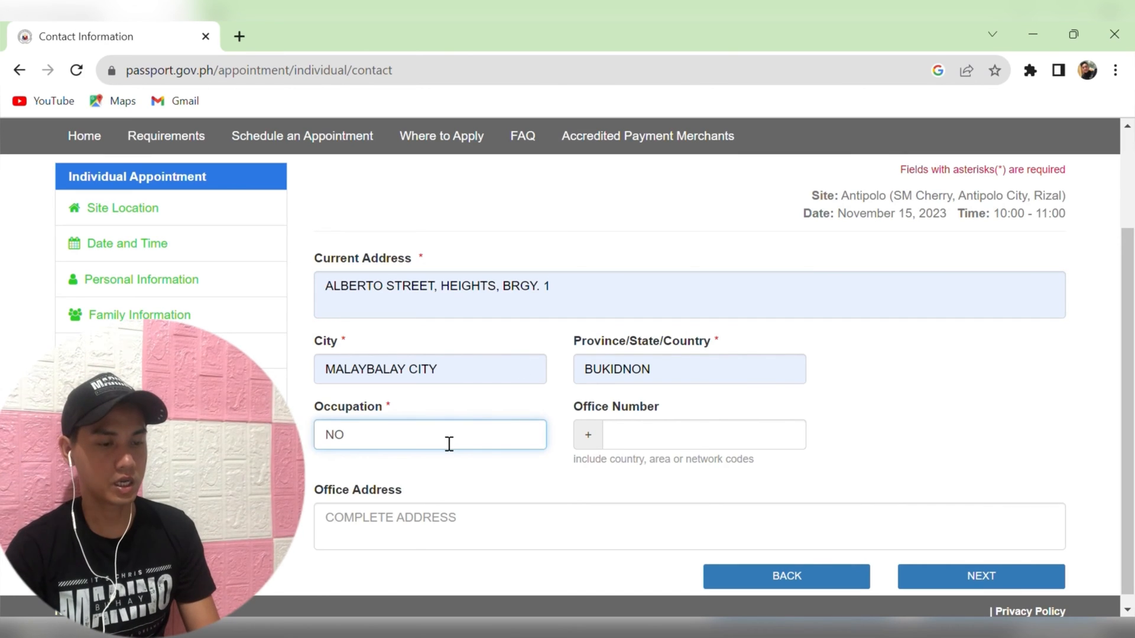
{"action": "type", "text": "T APPLICABLE"}
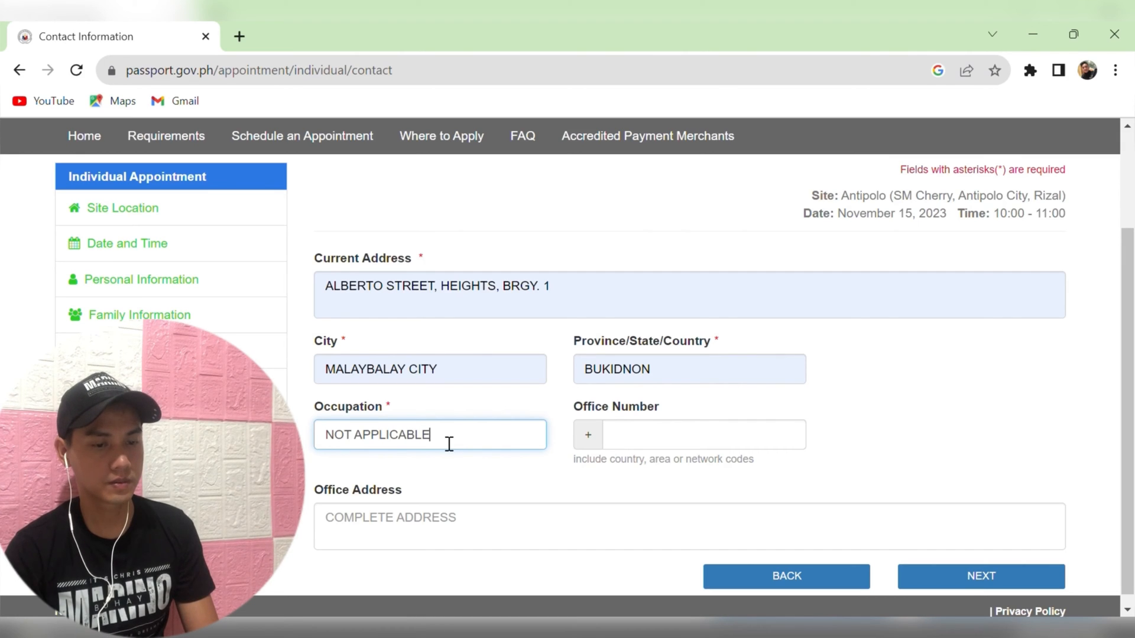
{"action": "left_click", "coordinate": [974, 581]}
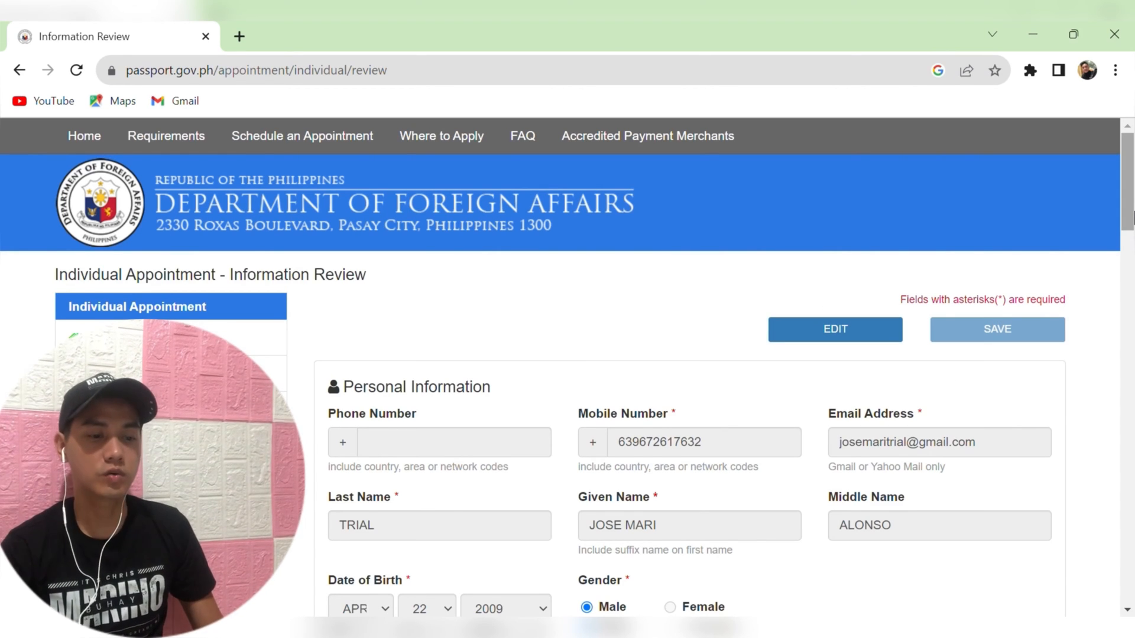
Tick the reCAPTCHA and the consent declaration on the review page, then confirm the application.
{"action": "left_click_drag", "start_coordinate": [1132, 219], "coordinate": [1132, 591]}
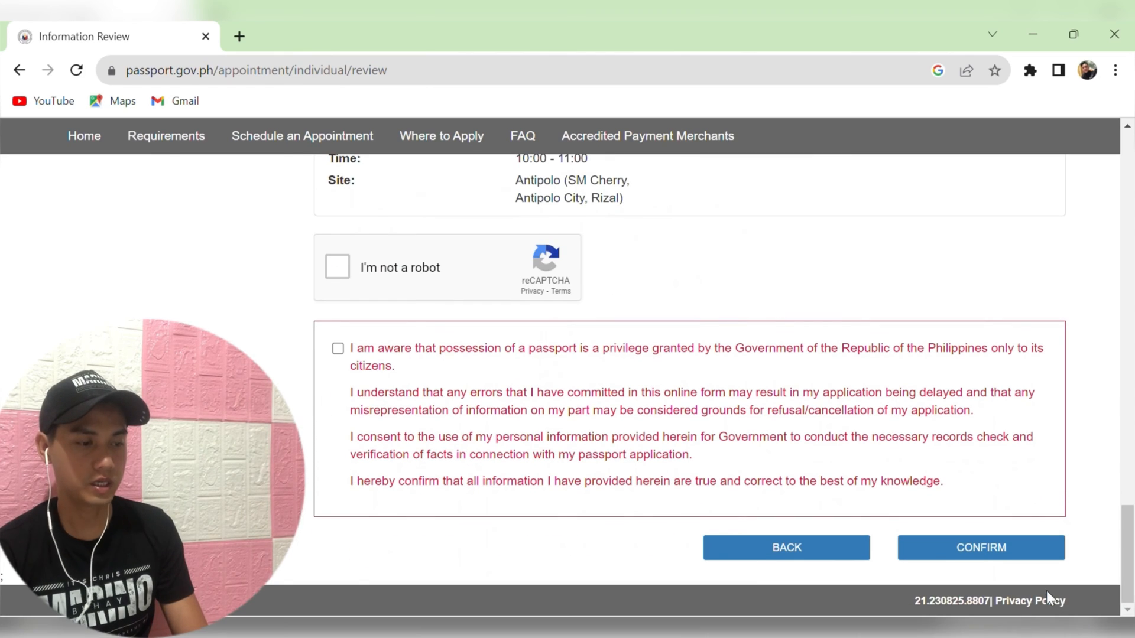
{"action": "left_click", "coordinate": [329, 272]}
{"action": "left_click", "coordinate": [754, 415]}
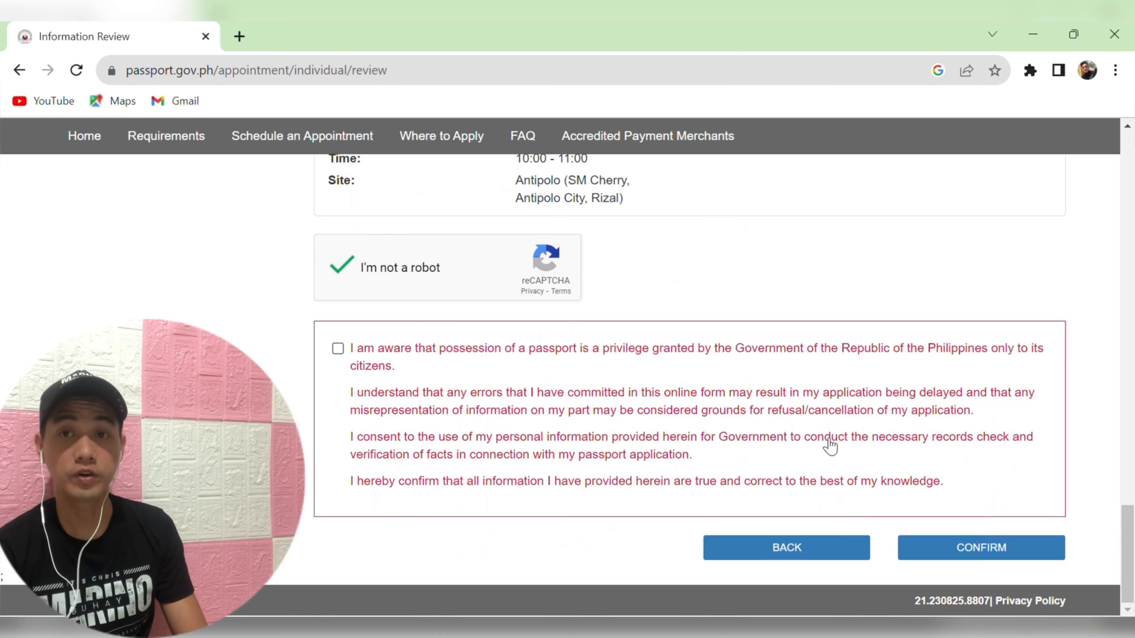
{"action": "left_click", "coordinate": [970, 550]}
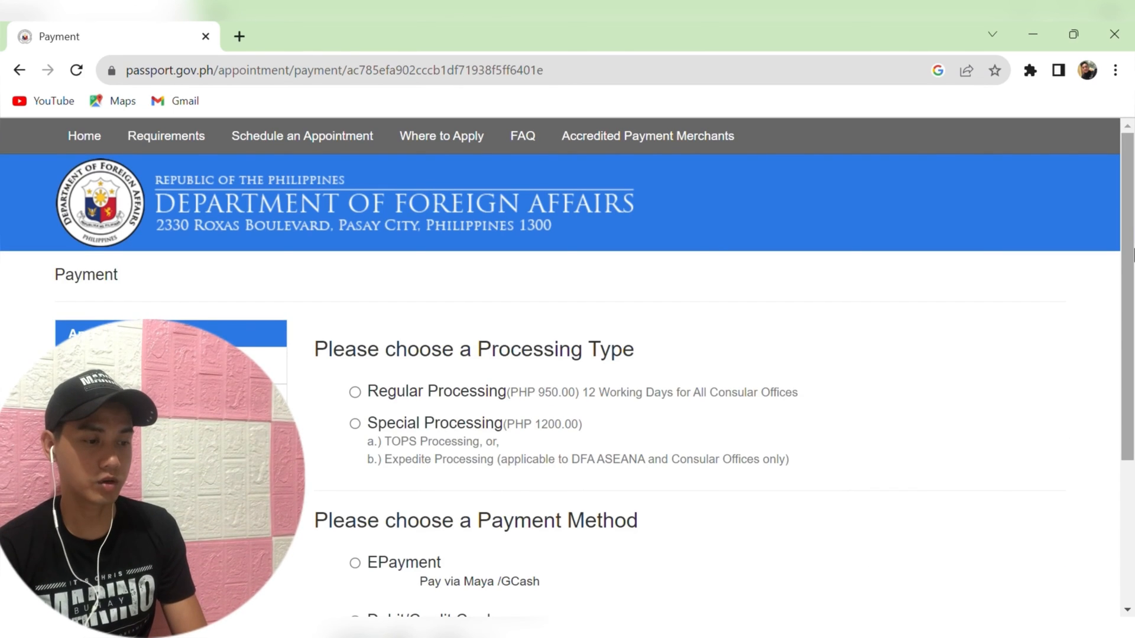
Select Regular Processing (PHP 950.00) with EPayment via Maya/GCash and proceed with Pay Now.
{"action": "left_click_drag", "start_coordinate": [1133, 254], "coordinate": [1133, 295]}
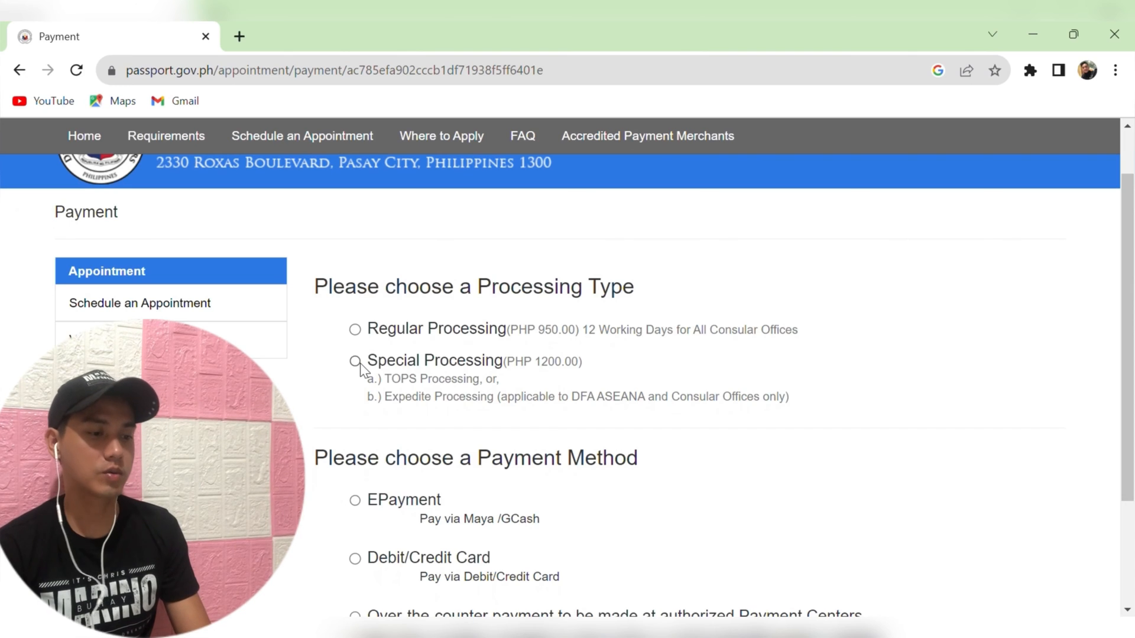
{"action": "left_click", "coordinate": [355, 330]}
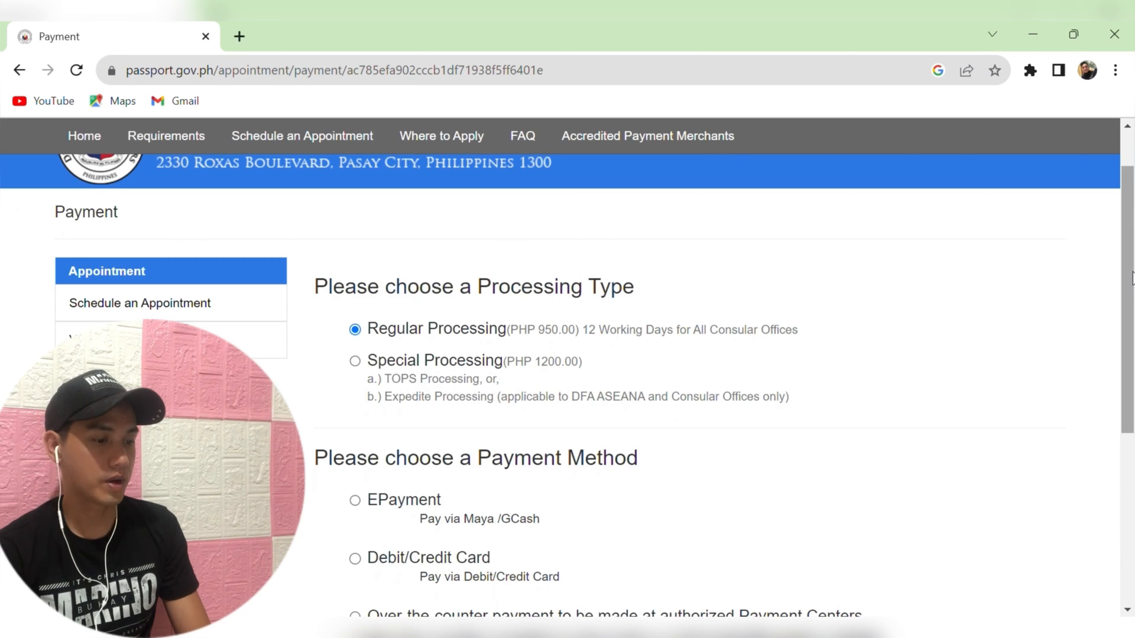
{"action": "left_click_drag", "start_coordinate": [1132, 278], "coordinate": [1131, 370]}
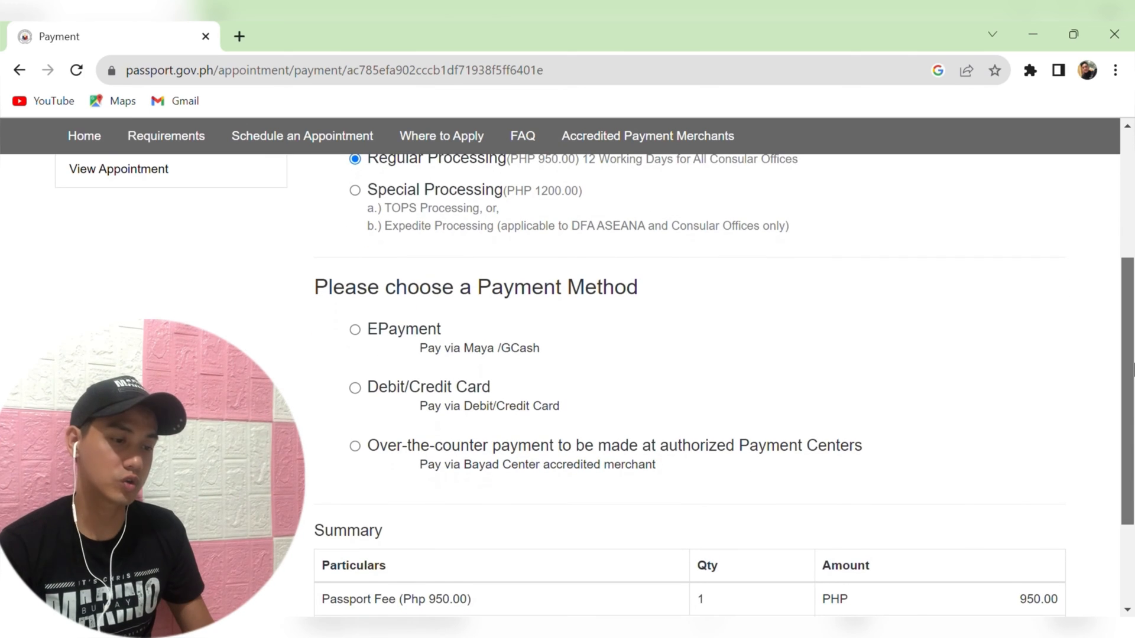
{"action": "left_click", "coordinate": [370, 335]}
{"action": "scroll", "coordinate": [1129, 526], "scroll_direction": "down", "scroll_amount": 6}
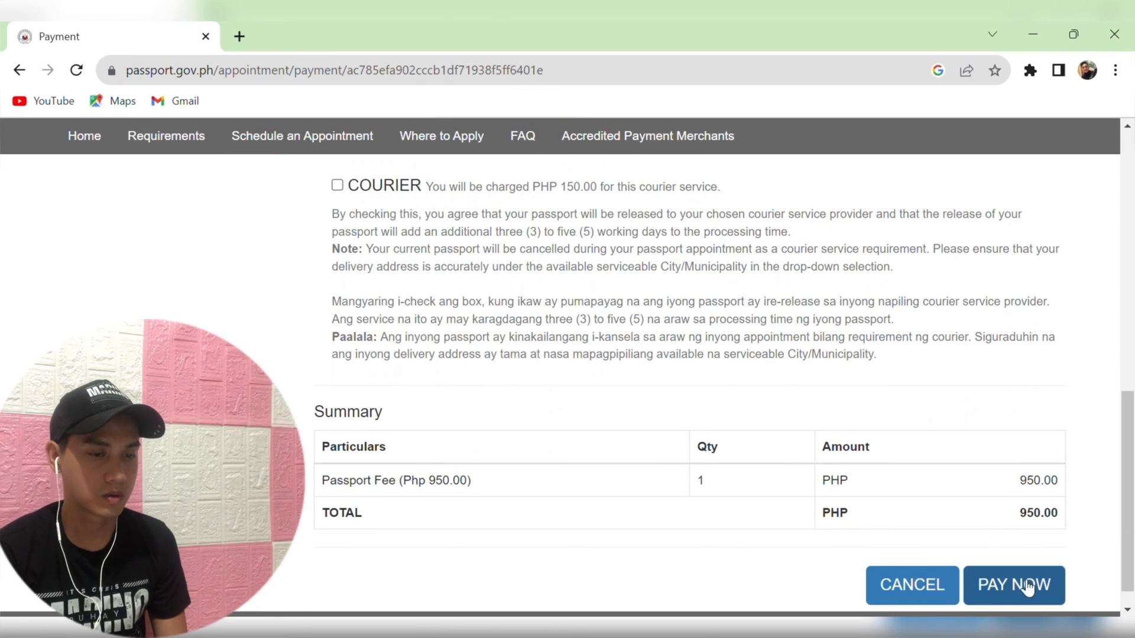
{"action": "left_click", "coordinate": [999, 588]}
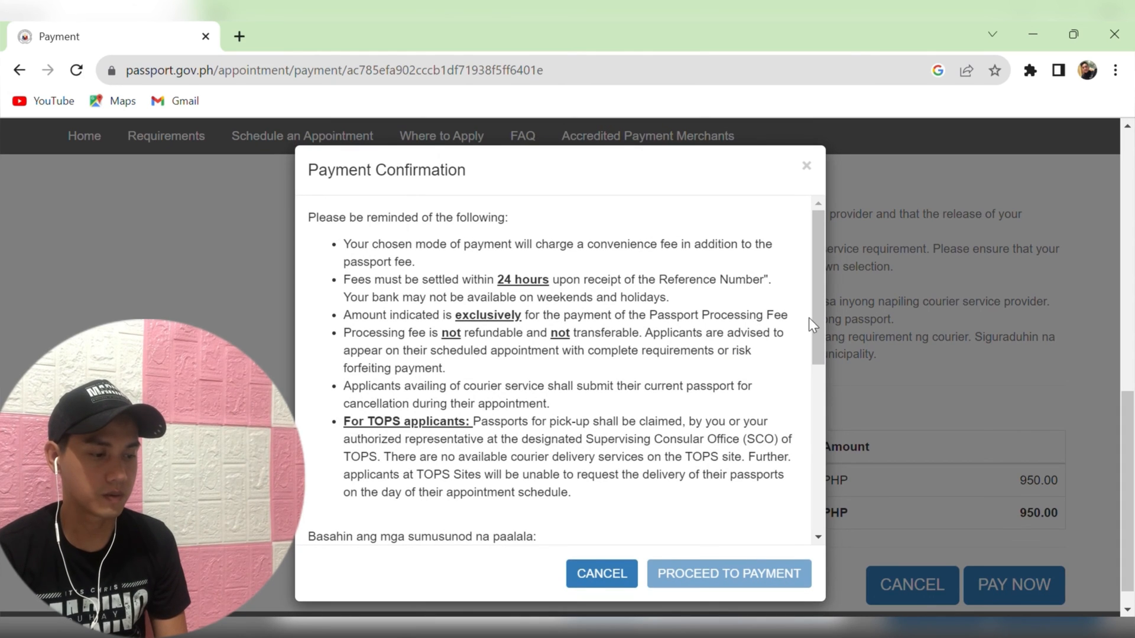
Tick I AGREE in the Payment Confirmation notice and proceed to the PHP 950.00 payment.
{"action": "left_click_drag", "start_coordinate": [816, 312], "coordinate": [881, 535]}
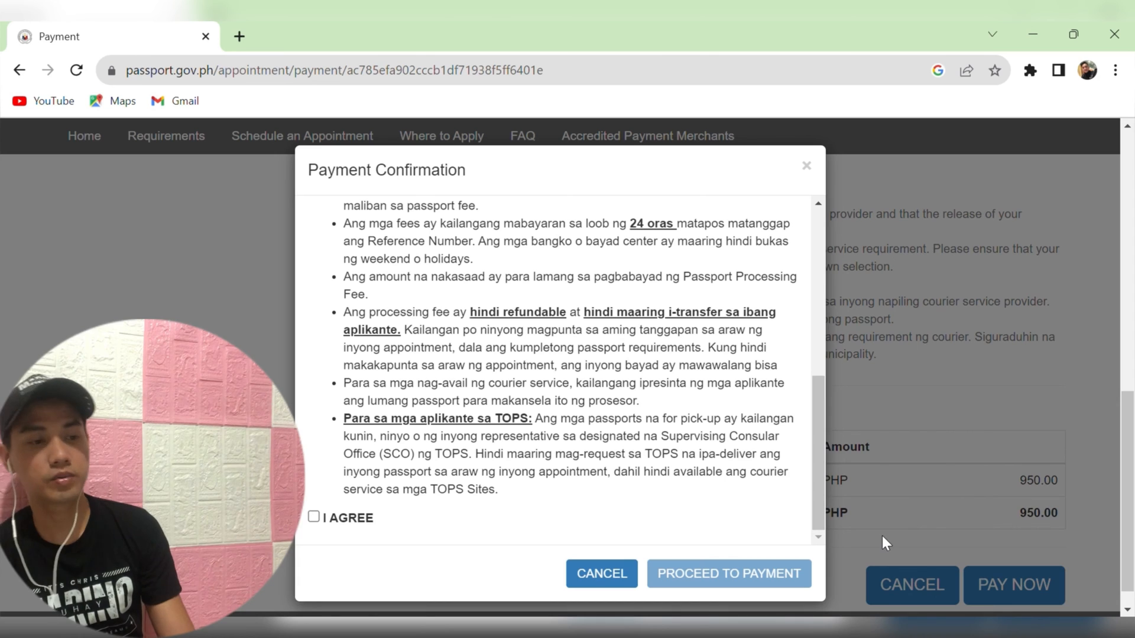
{"action": "left_click", "coordinate": [313, 518]}
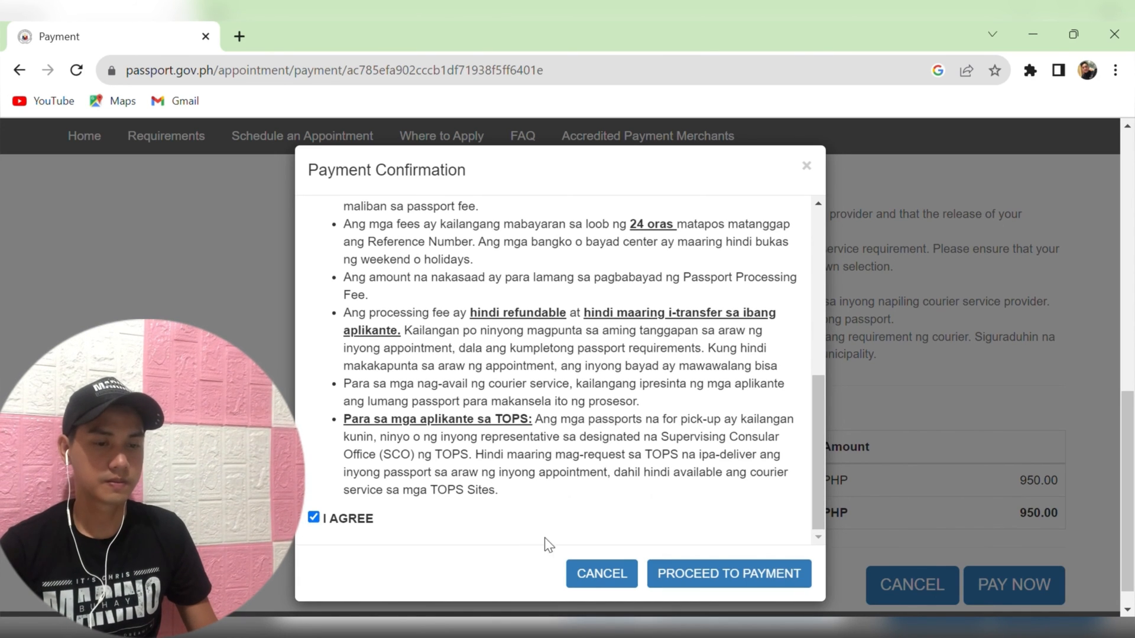
{"action": "left_click", "coordinate": [702, 573]}
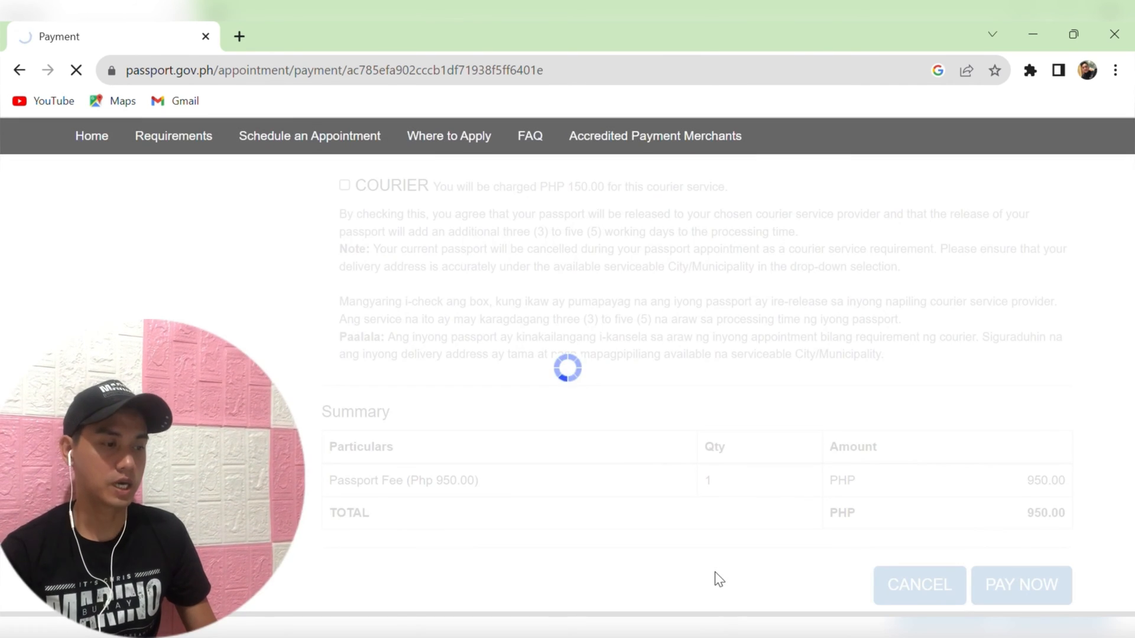